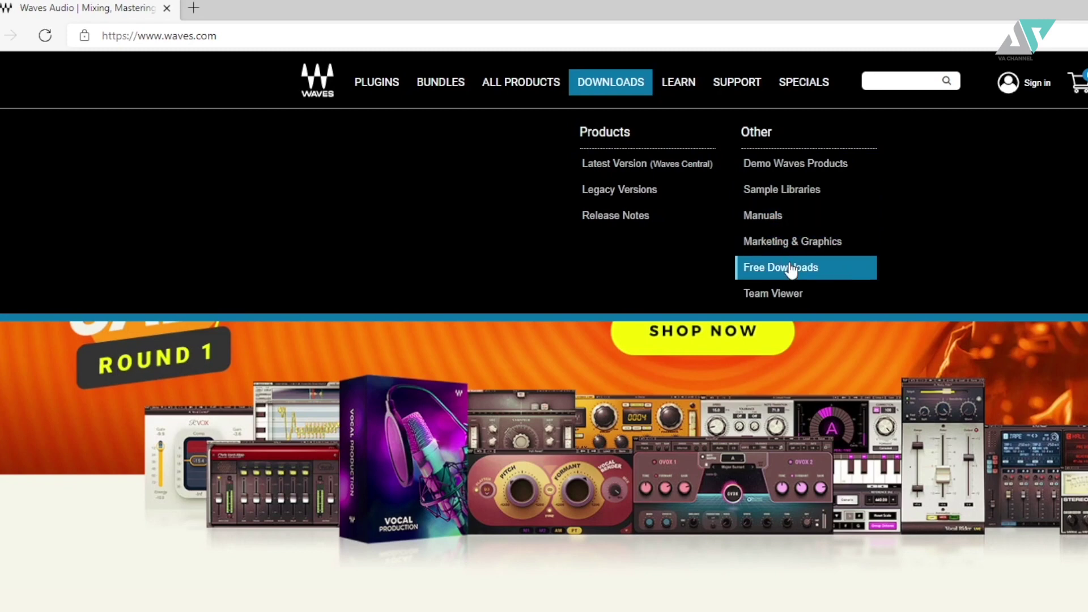
- Open the Tracks Live downloads page from the Waves free downloads and request the Windows version
{"action": "left_click", "coordinate": [789, 268]}
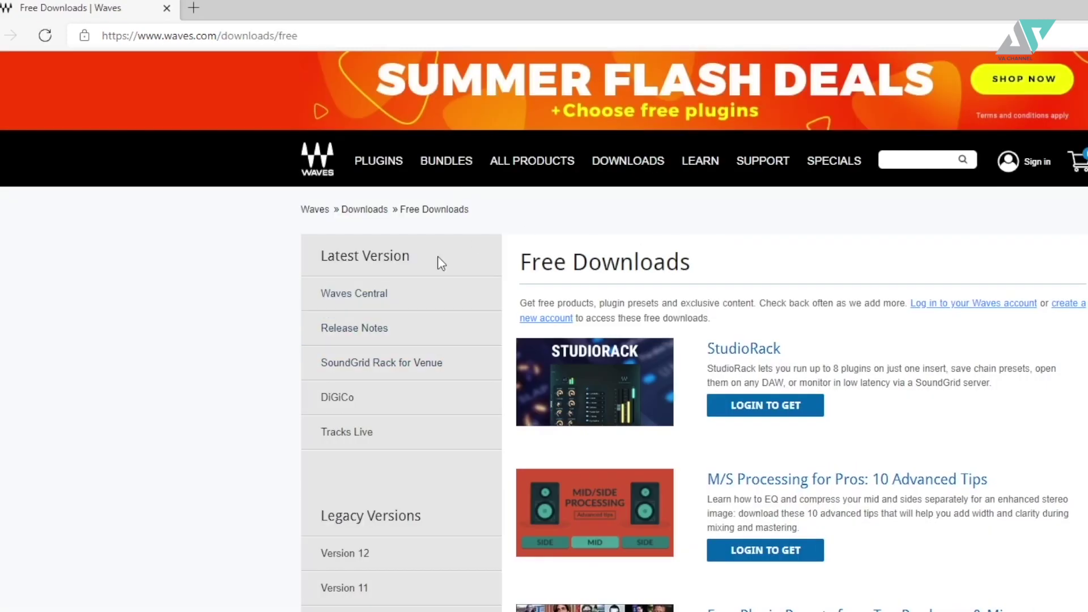
{"action": "left_click", "coordinate": [364, 439]}
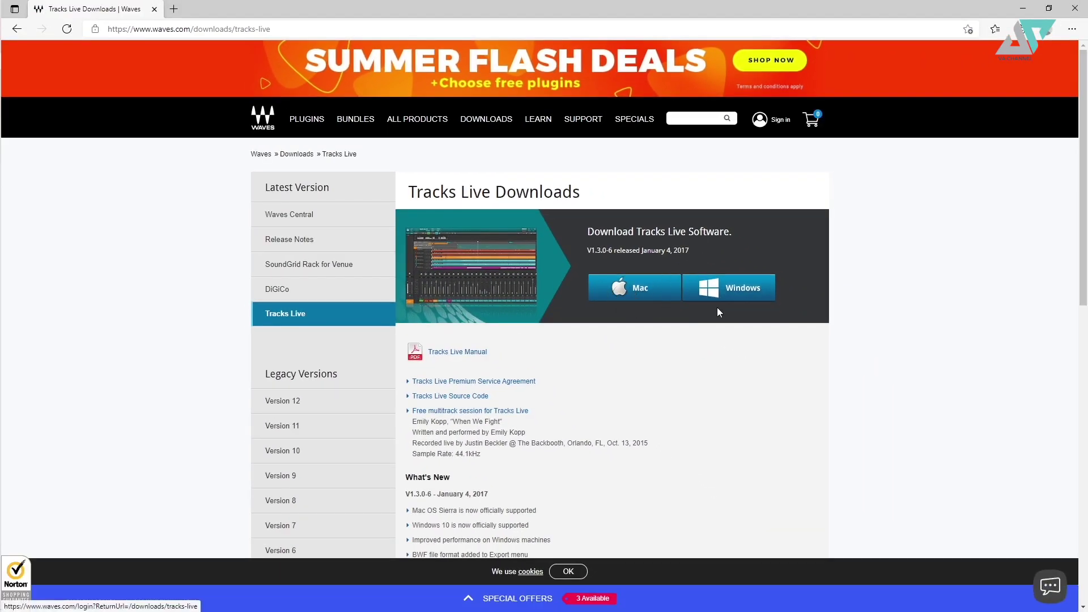
{"action": "left_click", "coordinate": [739, 295]}
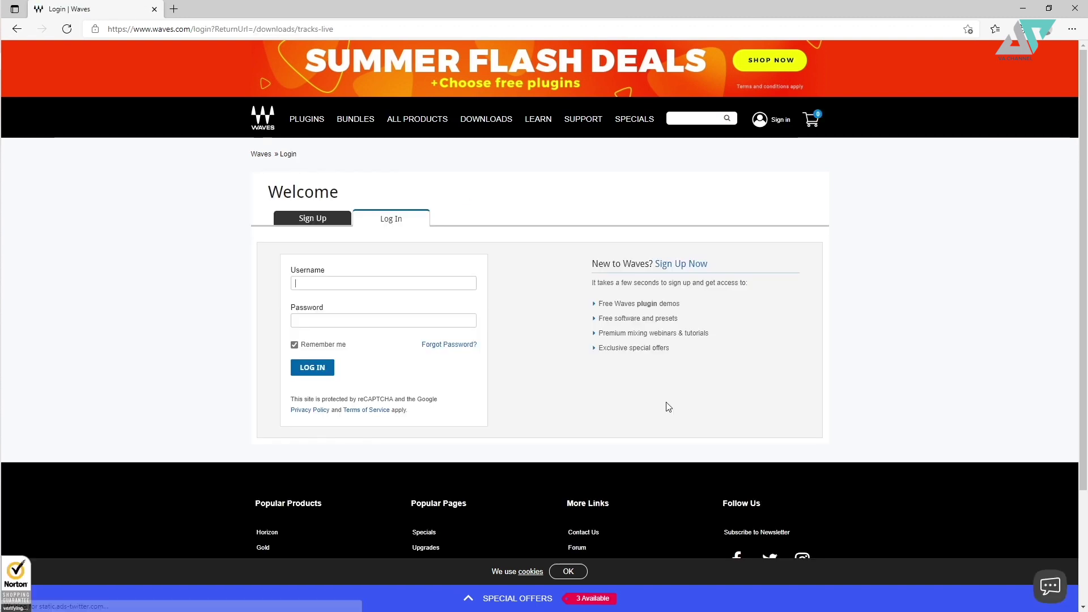
- Log in to Waves with the account username and password, turning off Remember me and declining to save the password in the browser
{"action": "left_click", "coordinate": [318, 345]}
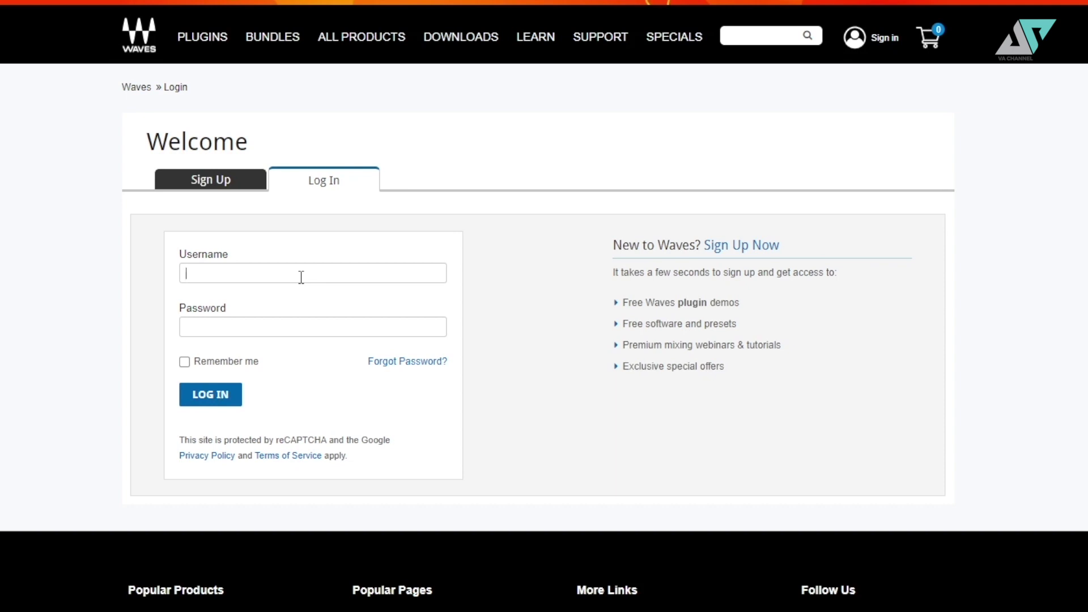
{"action": "type", "text": "adi"}
{"action": "left_click", "coordinate": [355, 316]}
{"action": "key", "text": "Return"}
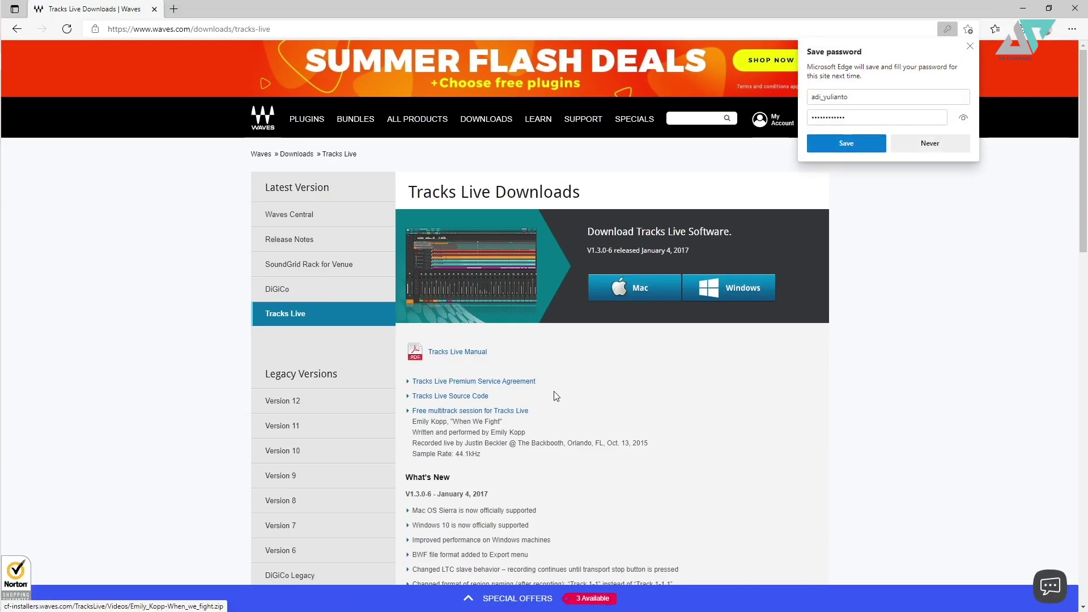
{"action": "left_click", "coordinate": [933, 145]}
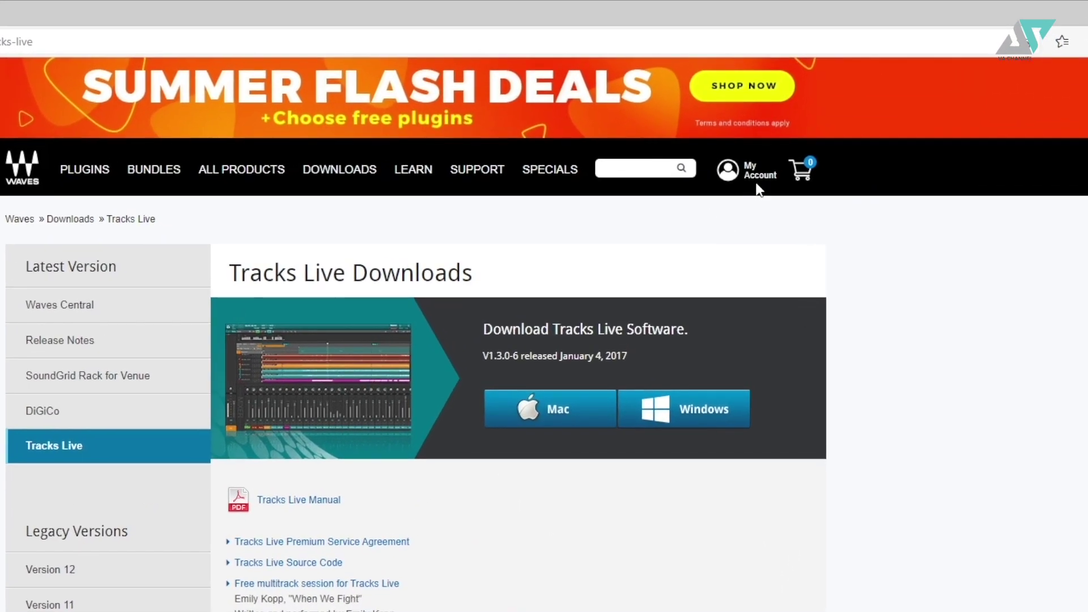
- Download the Windows version of Tracks Live and install it with the default customer information and destination folder
{"action": "left_click", "coordinate": [688, 420]}
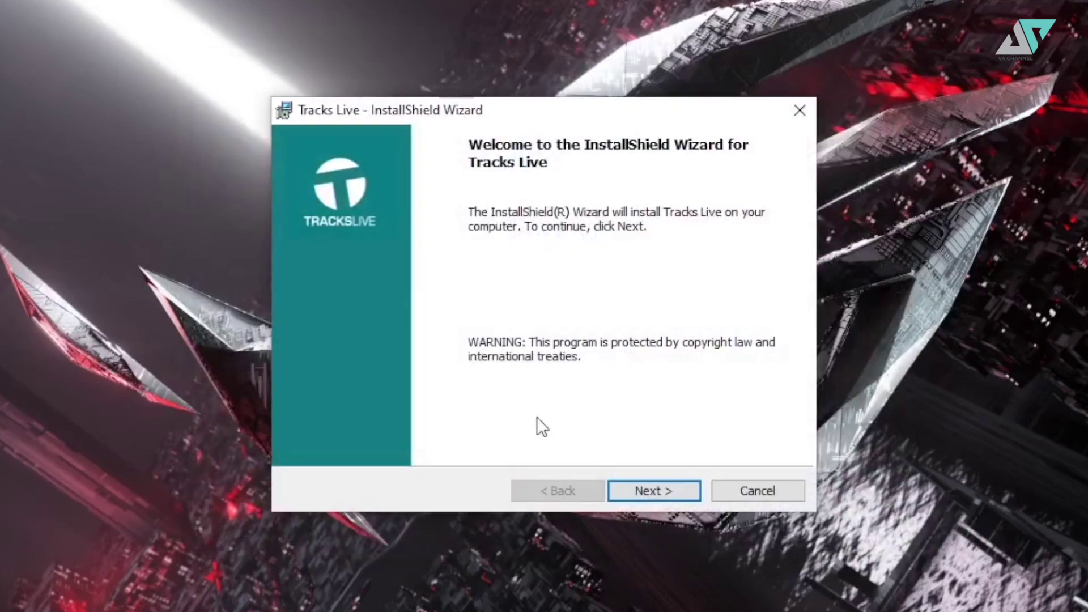
{"action": "left_click", "coordinate": [654, 492]}
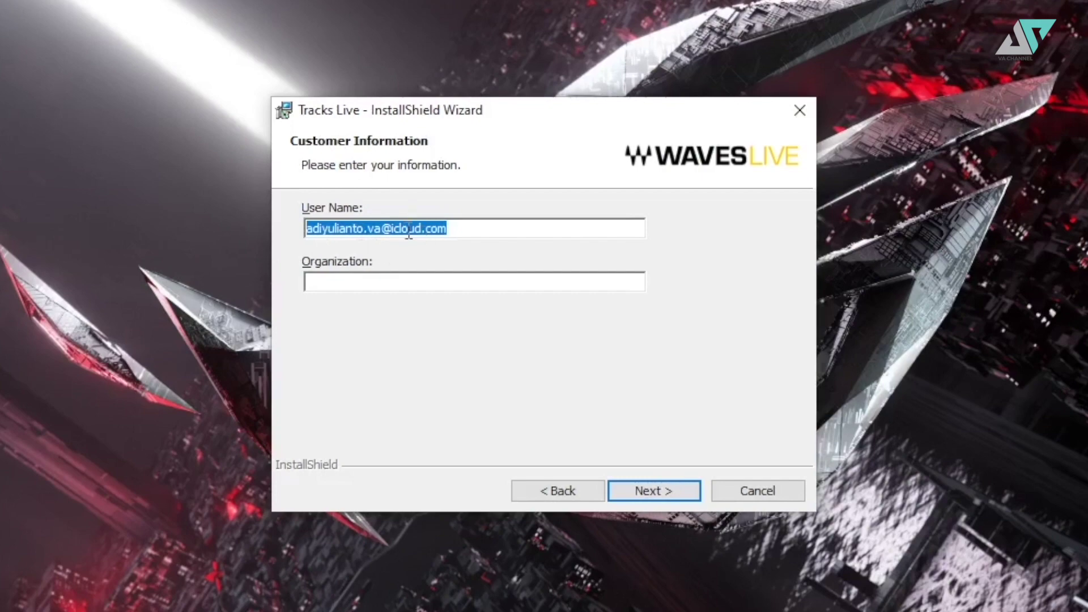
{"action": "left_click", "coordinate": [653, 482]}
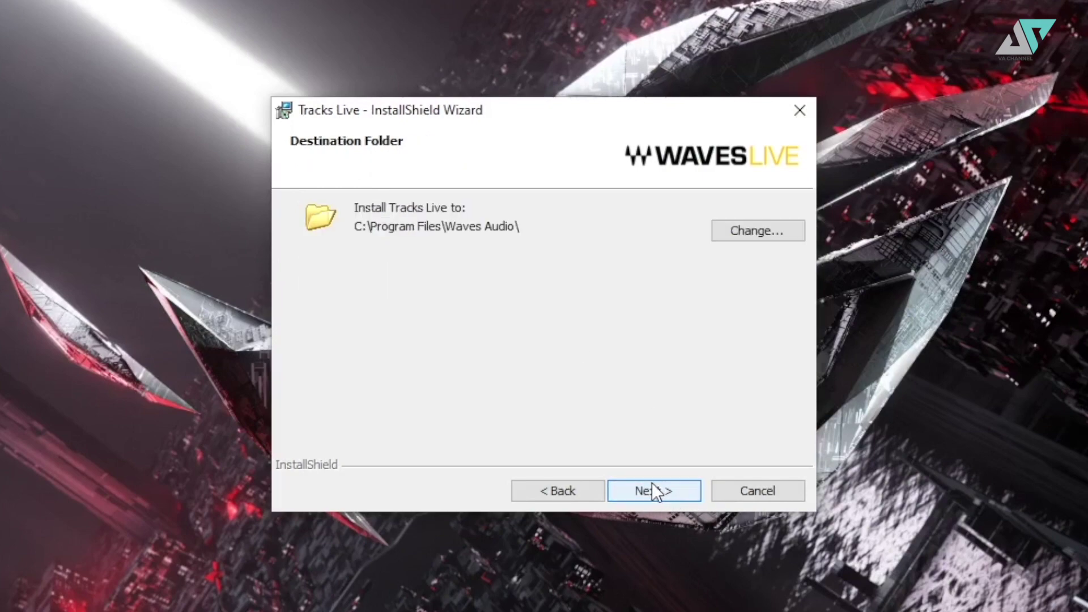
{"action": "left_click", "coordinate": [653, 483]}
{"action": "left_click", "coordinate": [656, 489]}
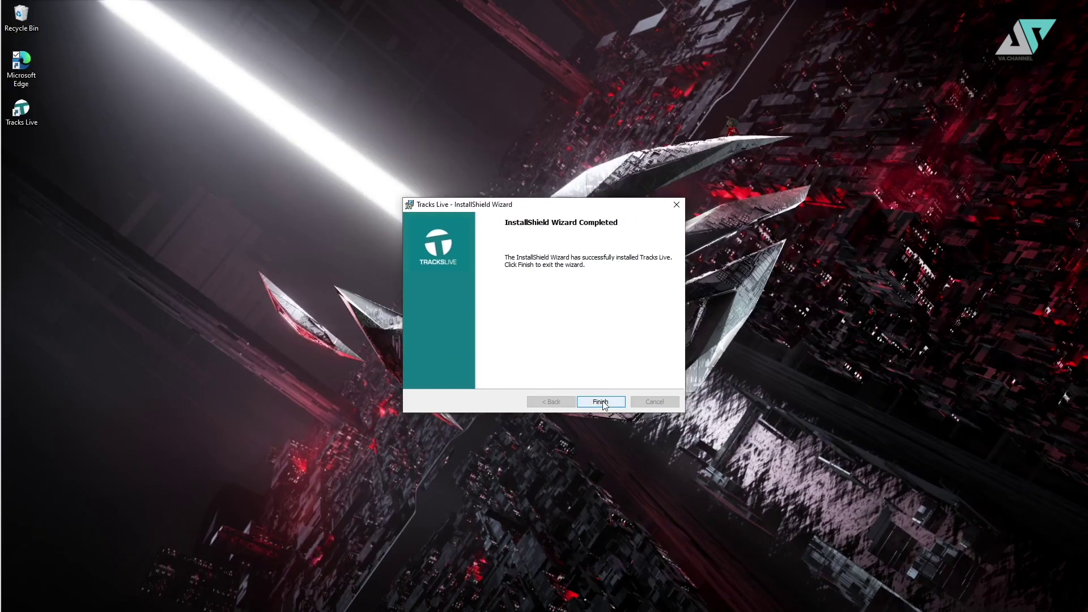
{"action": "left_click", "coordinate": [602, 401]}
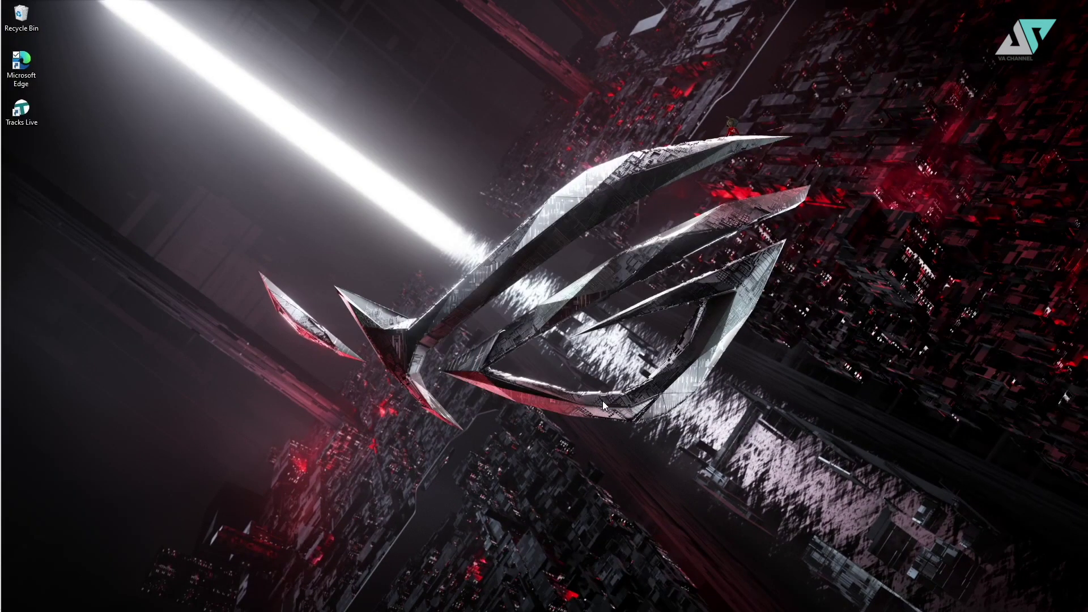
- Launch Tracks Live and switch the audio interface to ASIO Fireface USB in the system settings
{"action": "double_click", "coordinate": [26, 126]}
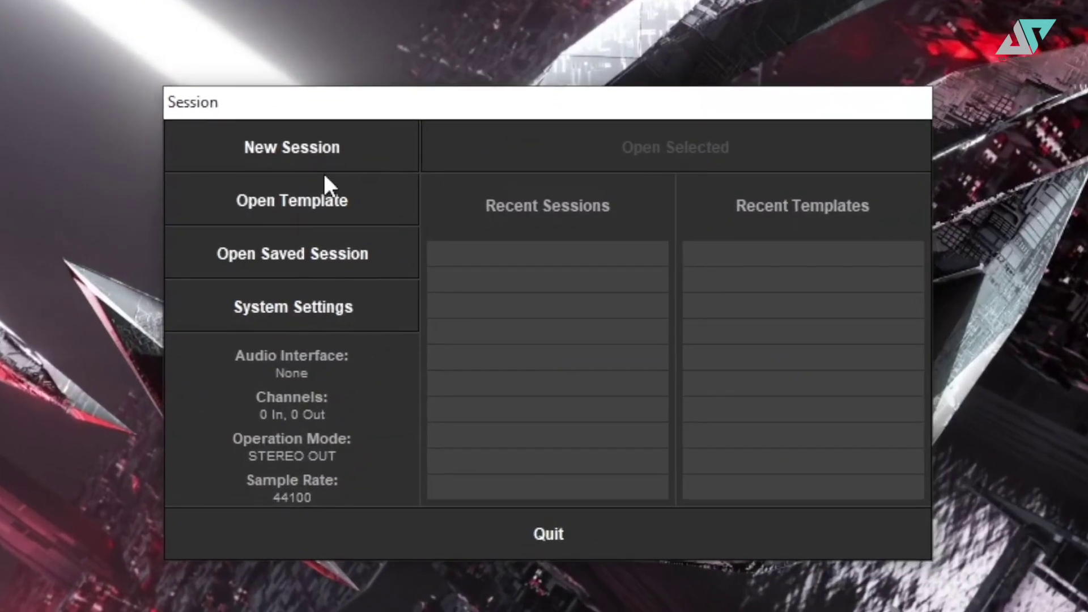
{"action": "left_click", "coordinate": [279, 321]}
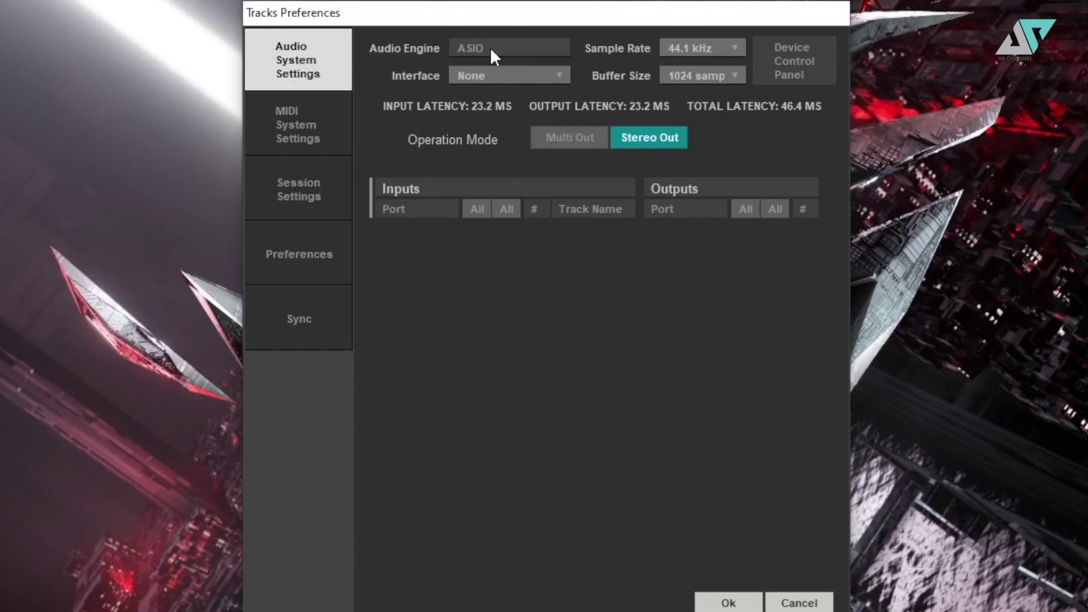
{"action": "left_click", "coordinate": [487, 75]}
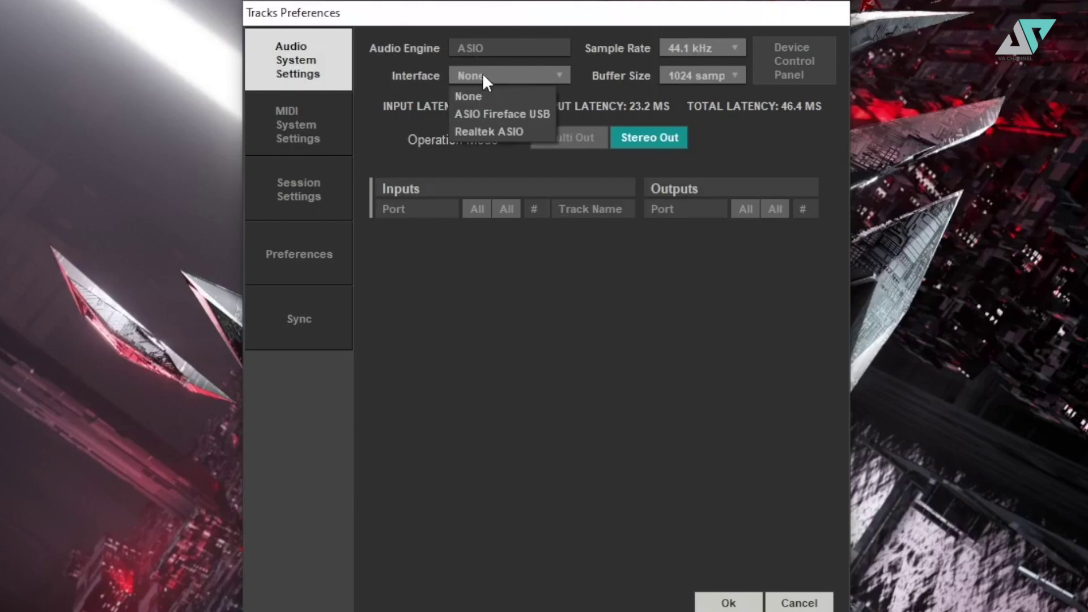
{"action": "left_click", "coordinate": [495, 113]}
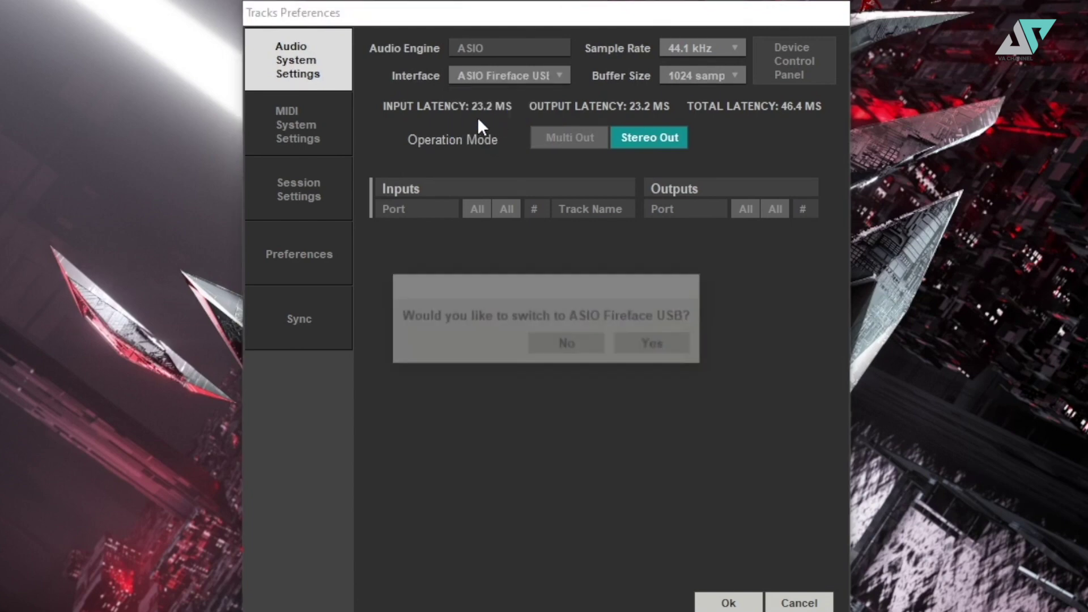
{"action": "left_click", "coordinate": [661, 347]}
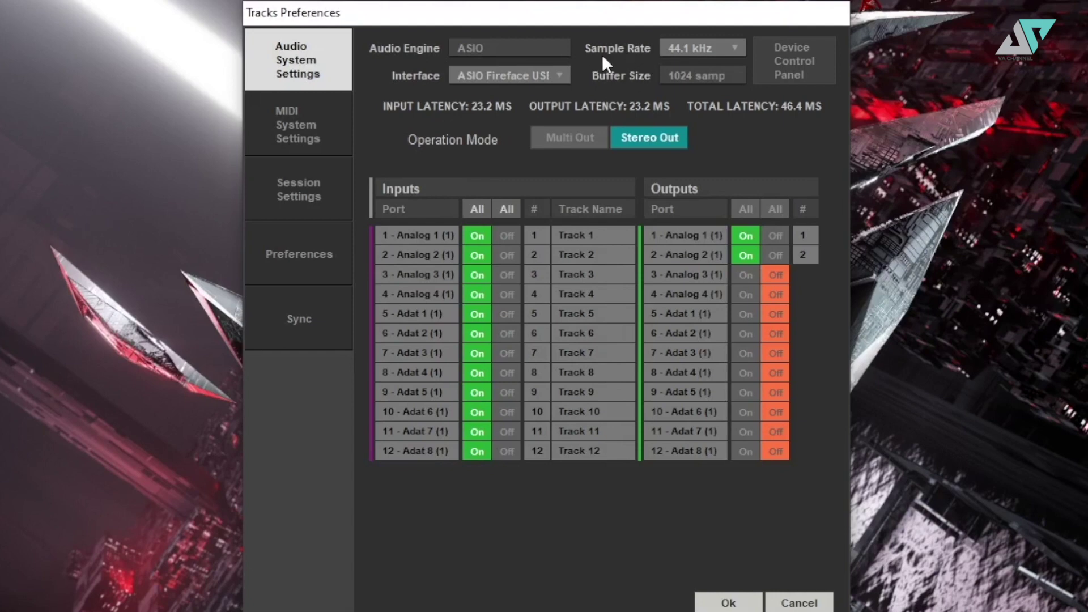
- Set the sample rate to 48 kHz and the operation mode to Multi Out
{"action": "left_click", "coordinate": [735, 49]}
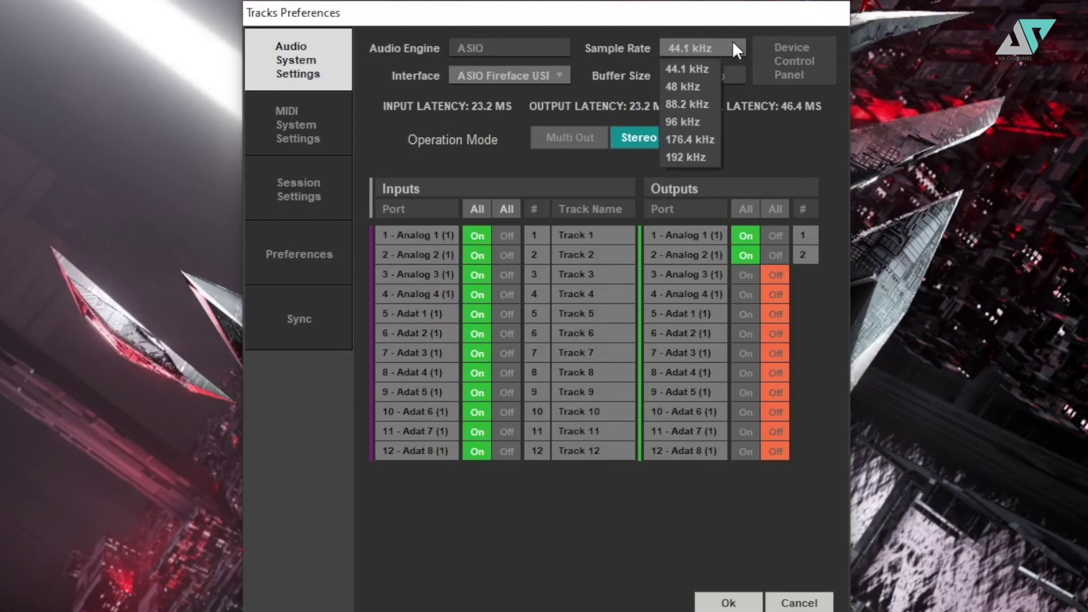
{"action": "left_click", "coordinate": [688, 88]}
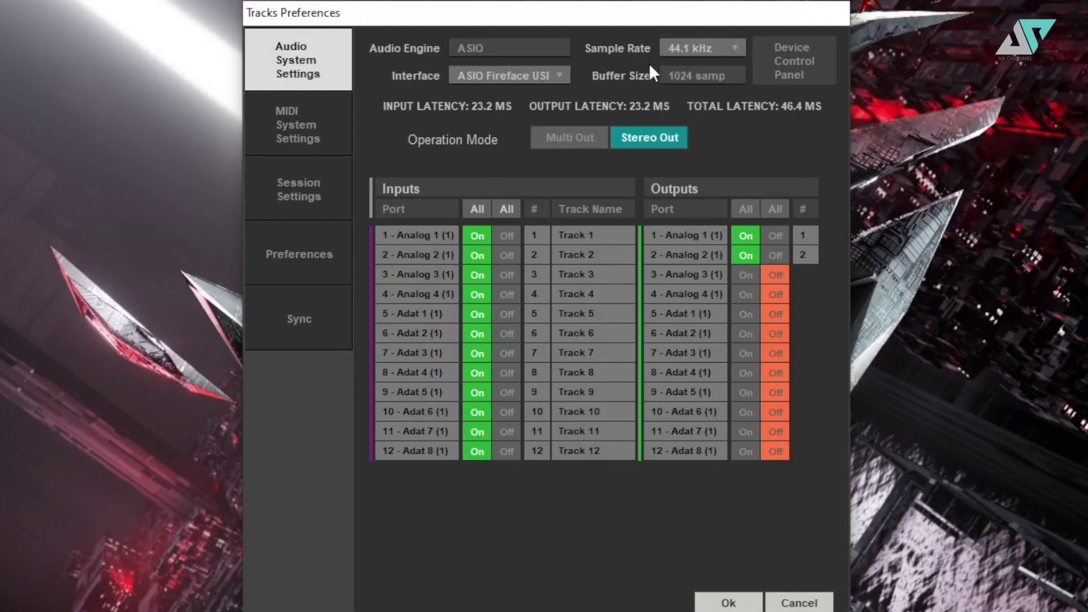
{"action": "left_click", "coordinate": [705, 50]}
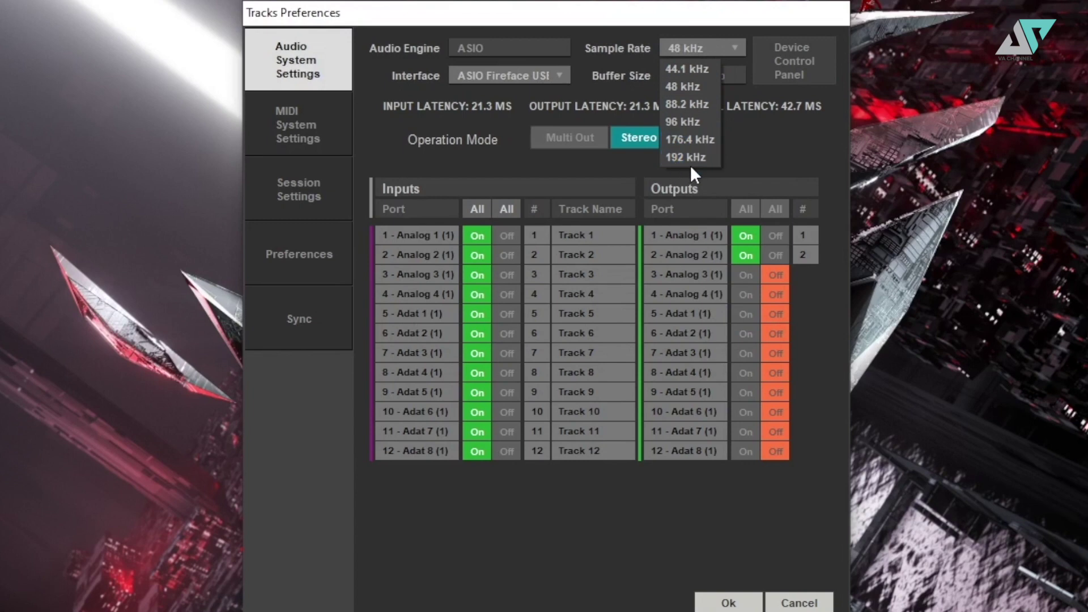
{"action": "left_click", "coordinate": [754, 138]}
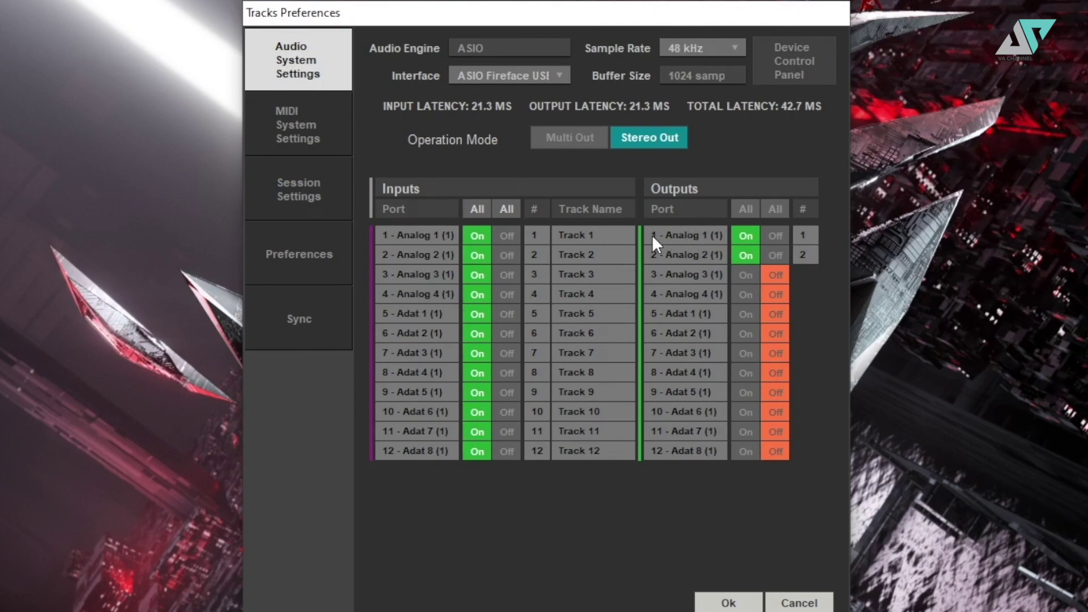
{"action": "left_click", "coordinate": [565, 142]}
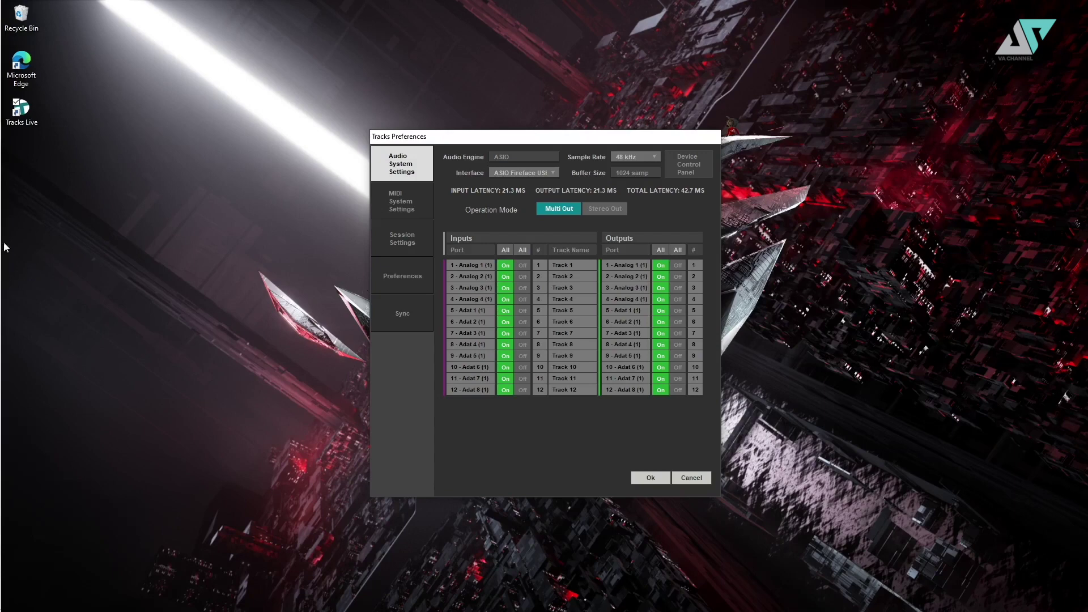
- Set the buffer size to 256 samples in the Fireface USB driver settings and accept the change
{"action": "mouse_move", "coordinate": [36, 510]}
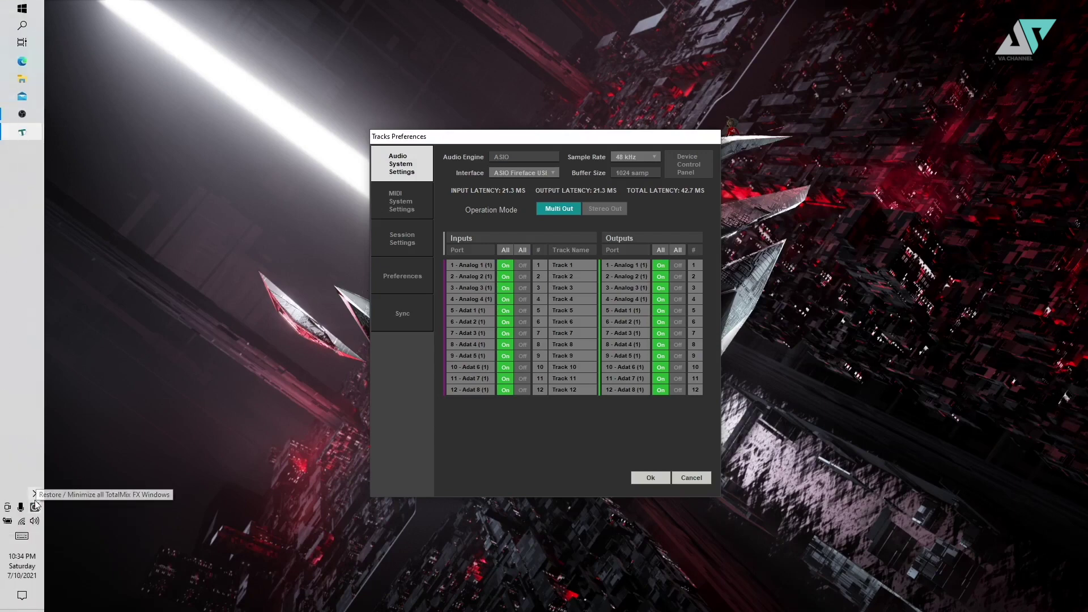
{"action": "left_click", "coordinate": [35, 494]}
{"action": "left_click", "coordinate": [103, 508]}
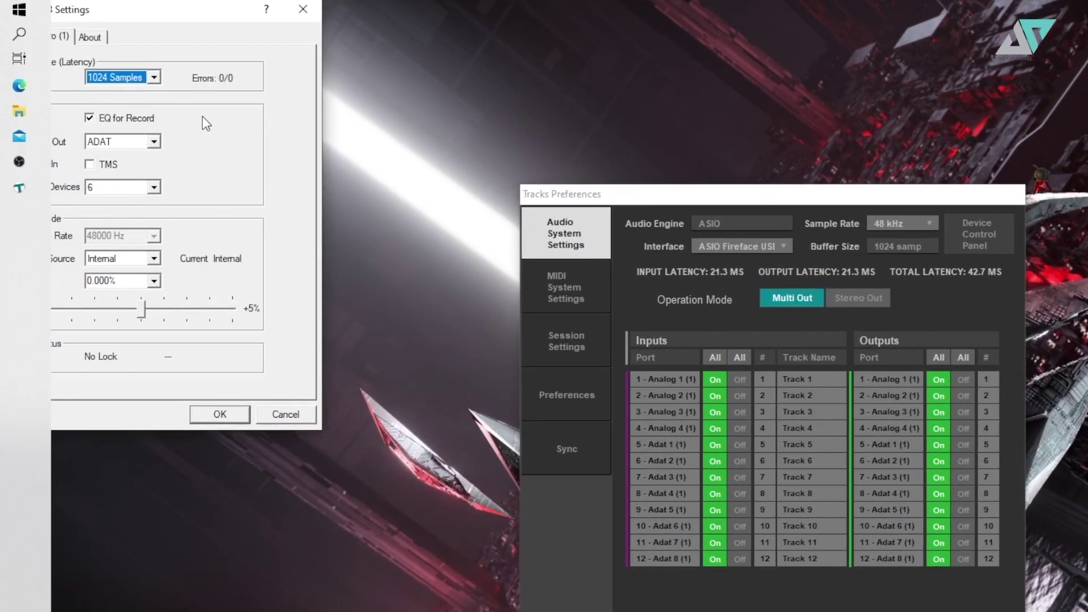
{"action": "left_click", "coordinate": [154, 77]}
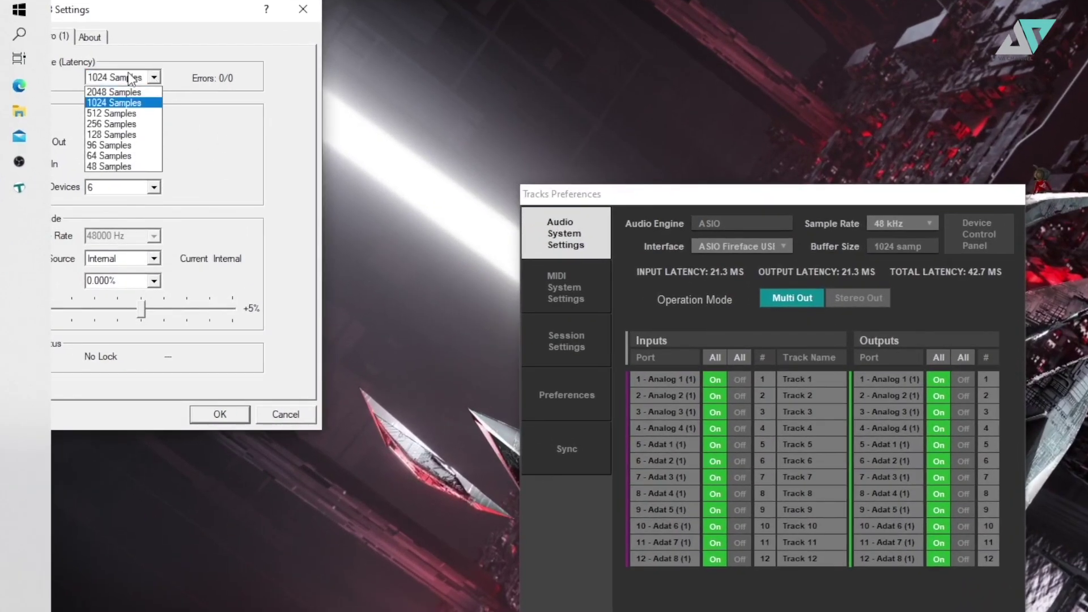
{"action": "left_click", "coordinate": [122, 123]}
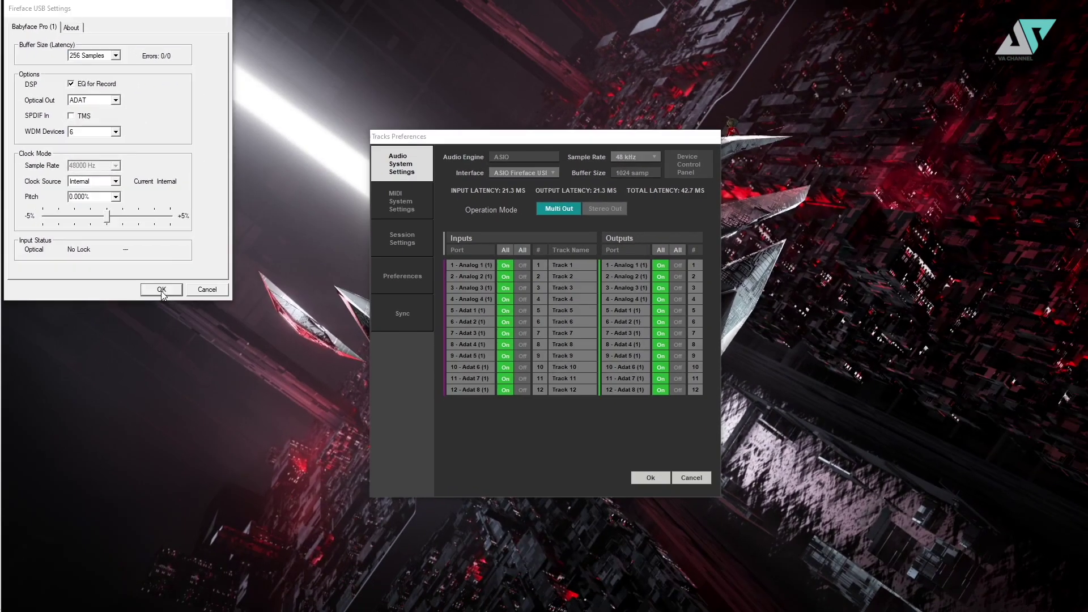
{"action": "left_click", "coordinate": [219, 415]}
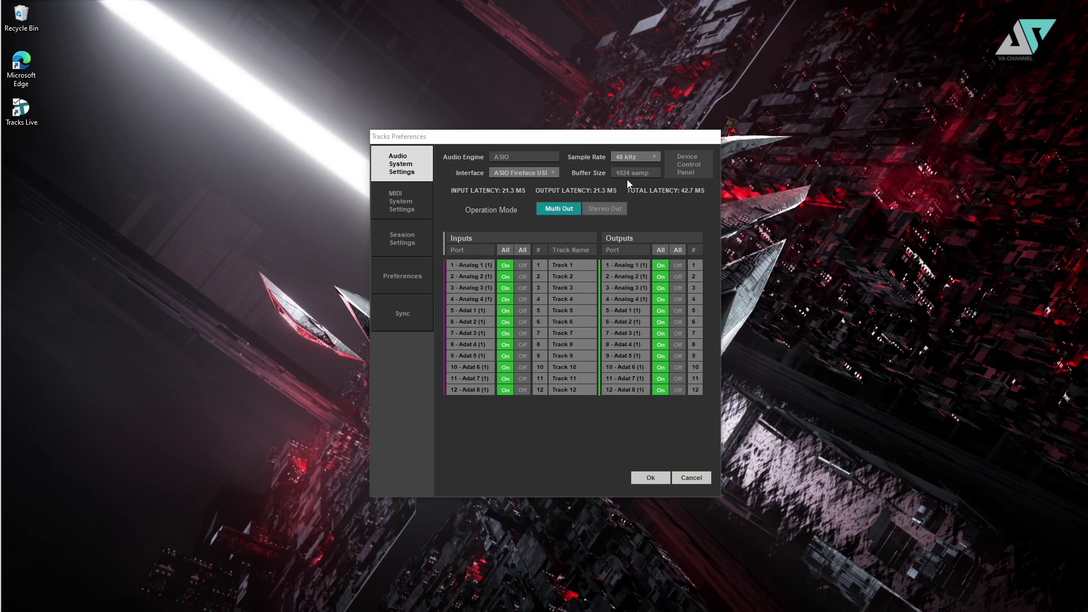
- Look through the MIDI, session and general preferences, return to the audio system settings and accept them
{"action": "left_click", "coordinate": [389, 208]}
{"action": "left_click", "coordinate": [398, 241]}
{"action": "left_click", "coordinate": [397, 275]}
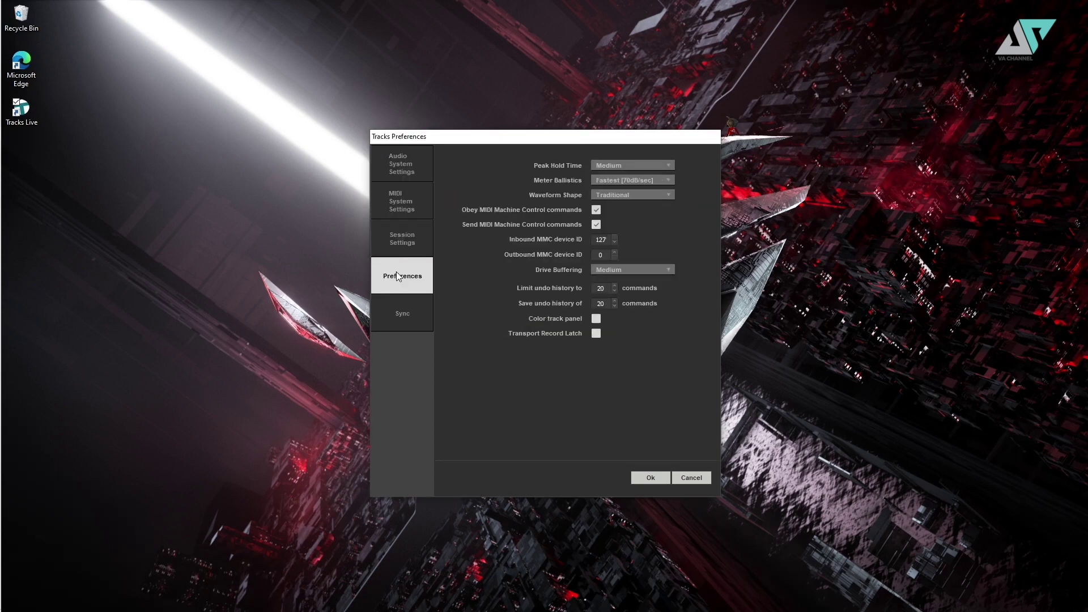
{"action": "left_click", "coordinate": [399, 176]}
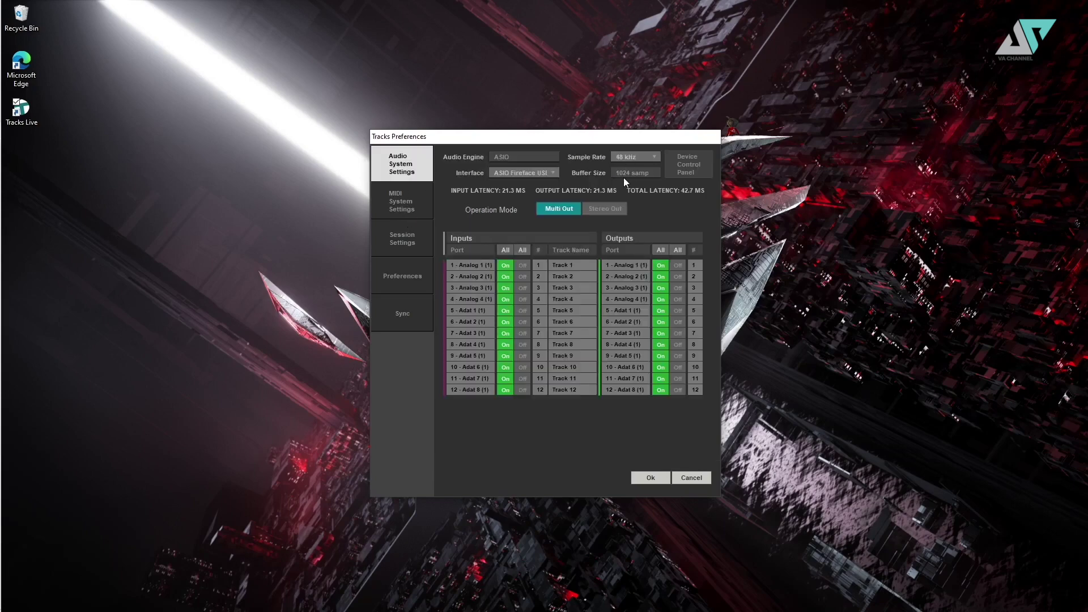
{"action": "left_click", "coordinate": [653, 477]}
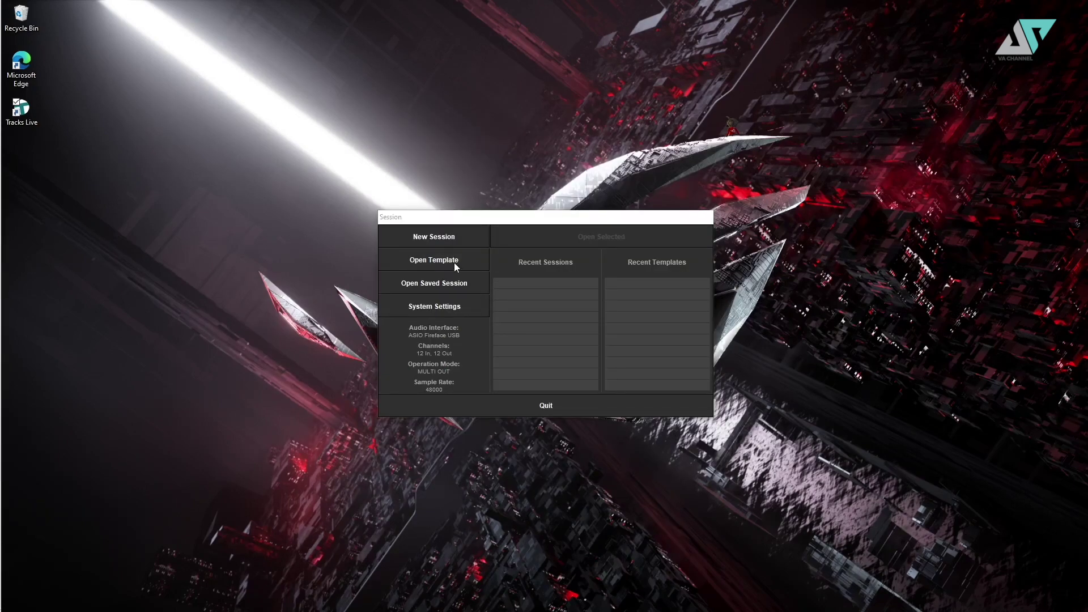
- Start a new session and create a folder named "tracklive file" on DISK FILE (D:) as its location
{"action": "left_click", "coordinate": [434, 239]}
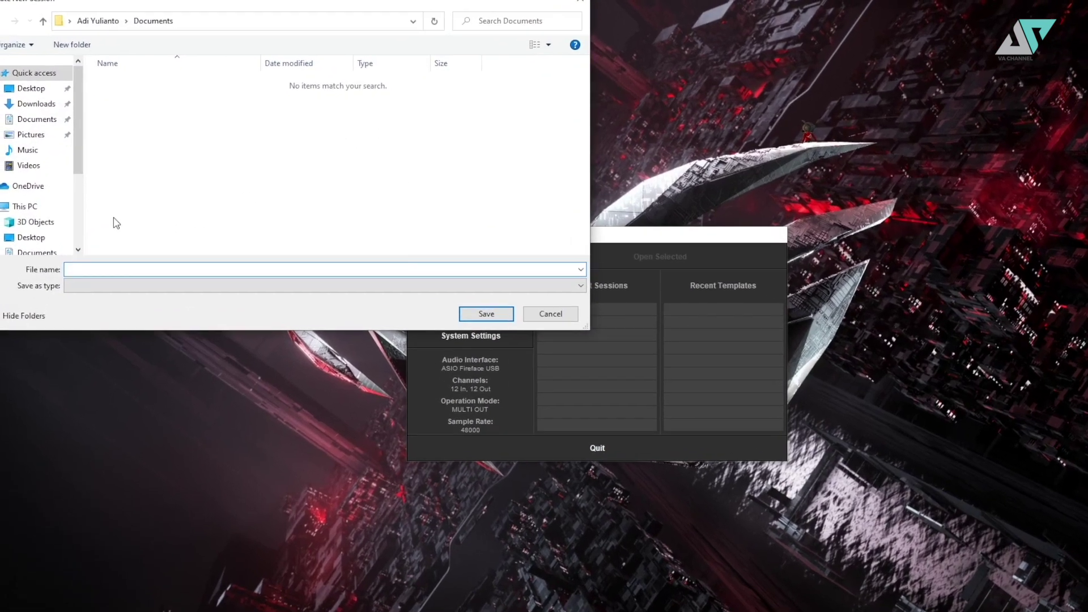
{"action": "scroll", "coordinate": [66, 204], "scroll_direction": "down", "scroll_amount": 3}
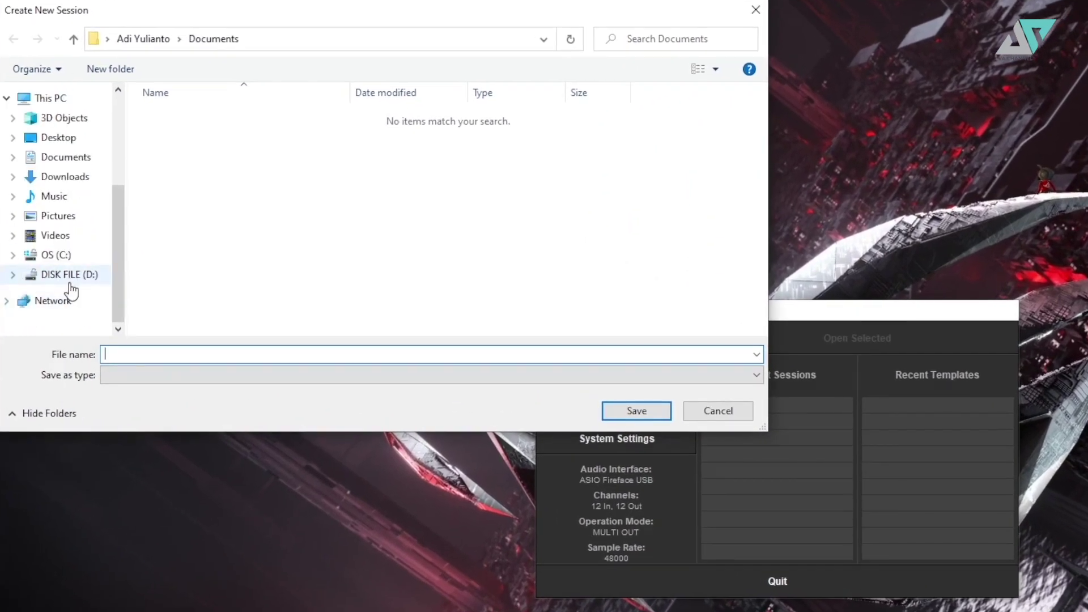
{"action": "left_click", "coordinate": [69, 277]}
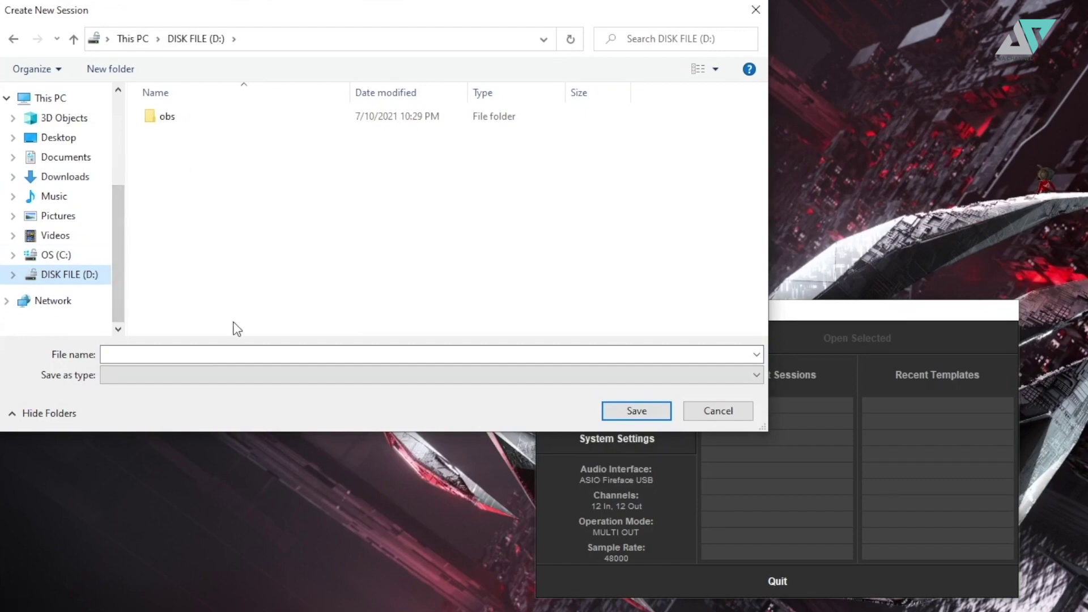
{"action": "left_click", "coordinate": [138, 74]}
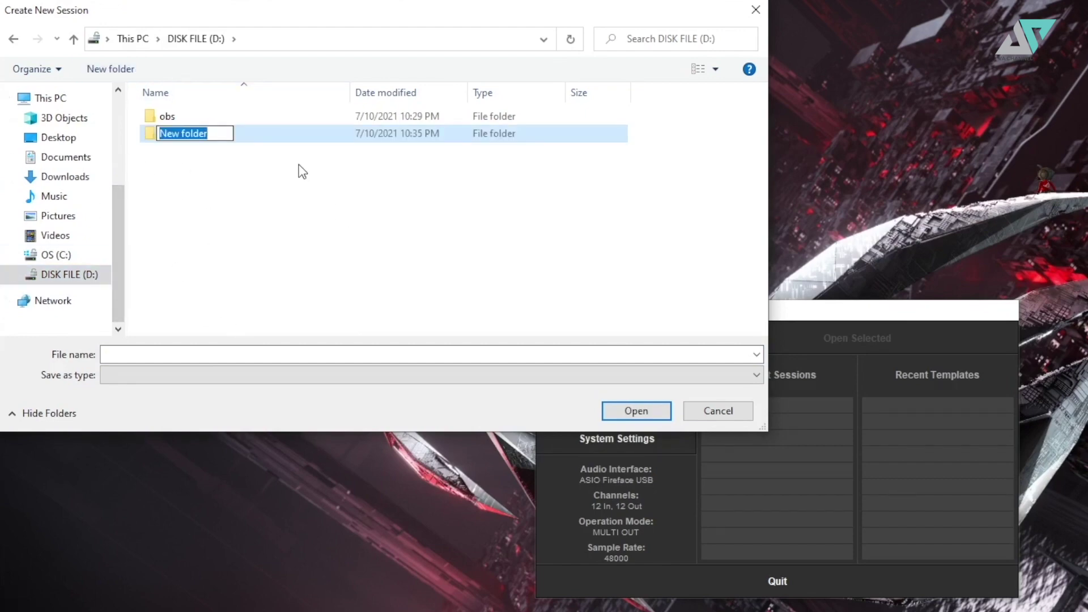
{"action": "type", "text": "trackli"}
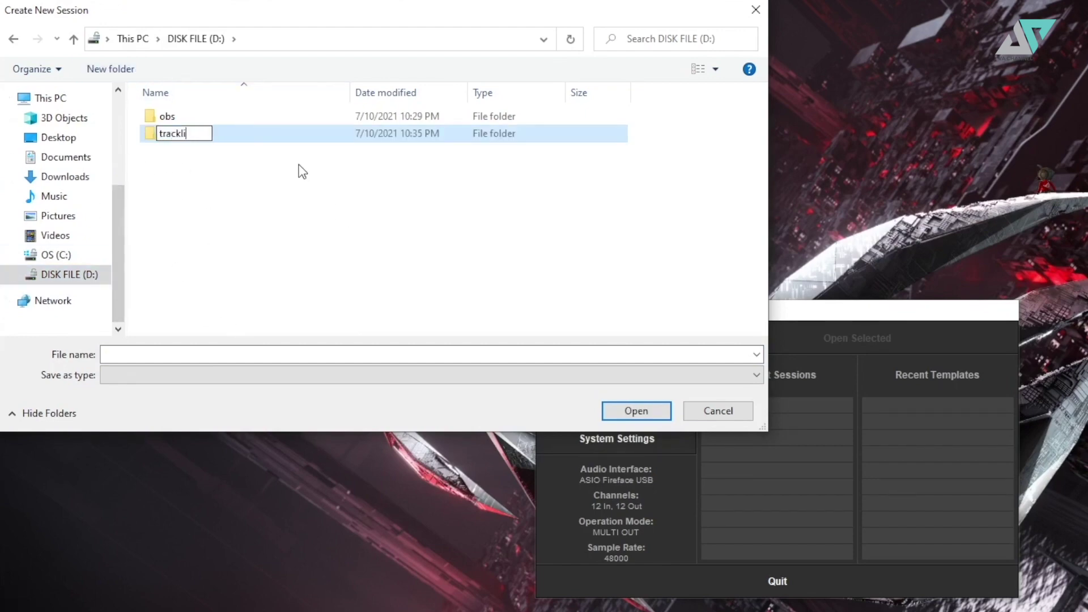
{"action": "type", "text": "ve file"}
{"action": "left_click", "coordinate": [633, 416]}
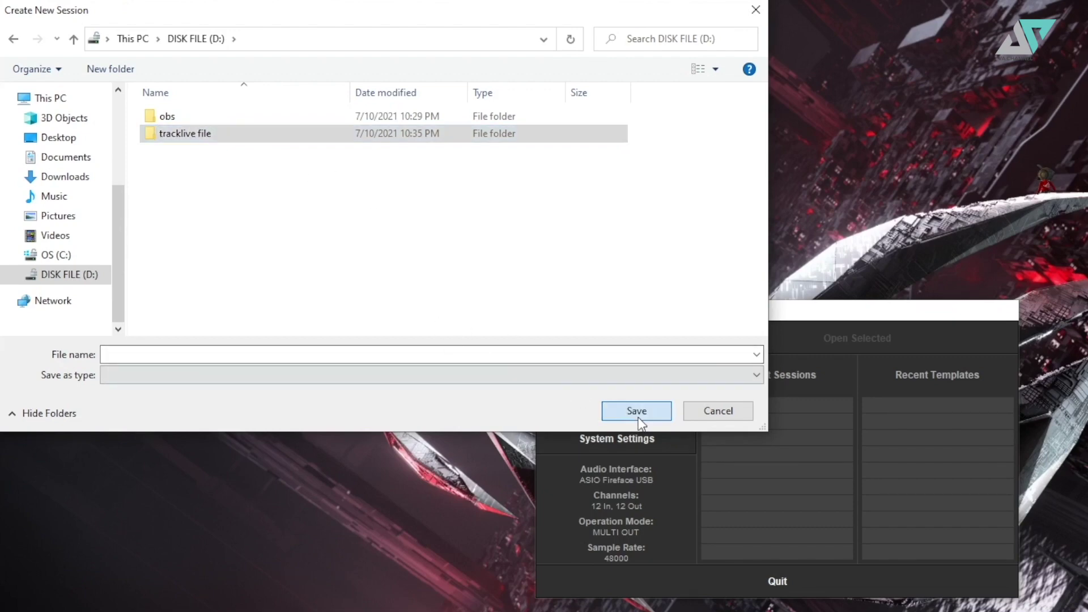
- Save the new session as "tips install tracklive" inside the "tracklive file" folder and maximize the session window
{"action": "left_click", "coordinate": [637, 412]}
{"action": "left_click", "coordinate": [369, 350]}
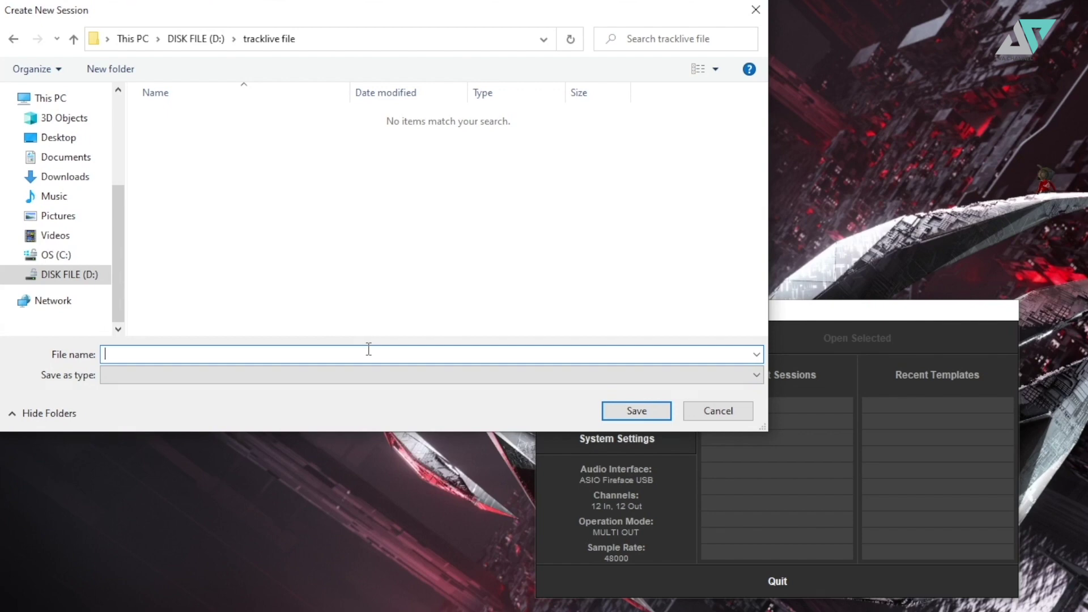
{"action": "type", "text": "tips install tracklive"}
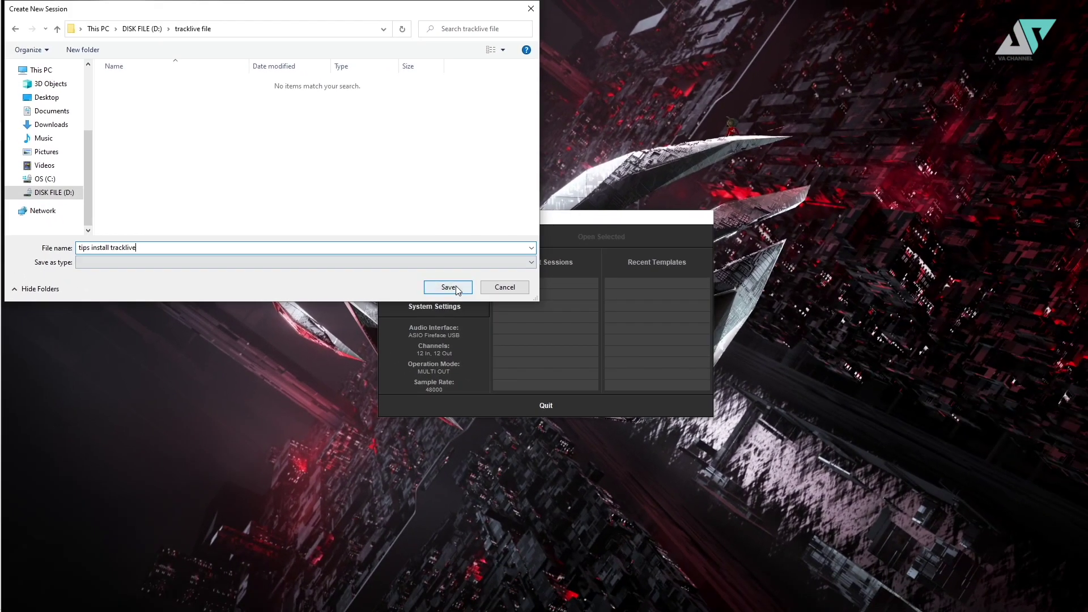
{"action": "left_click", "coordinate": [525, 338]}
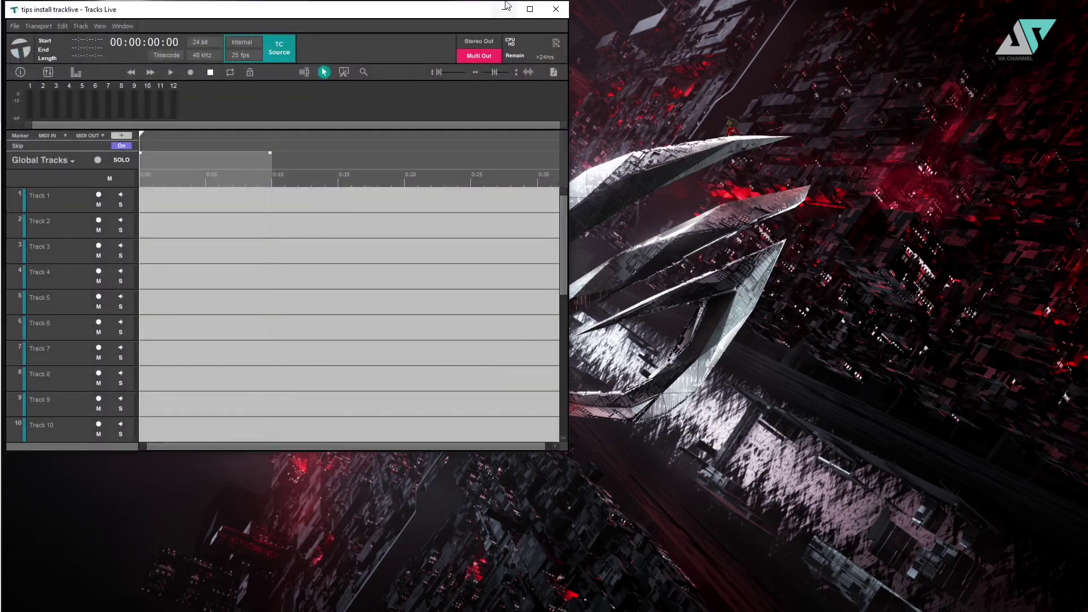
{"action": "left_click", "coordinate": [530, 9]}
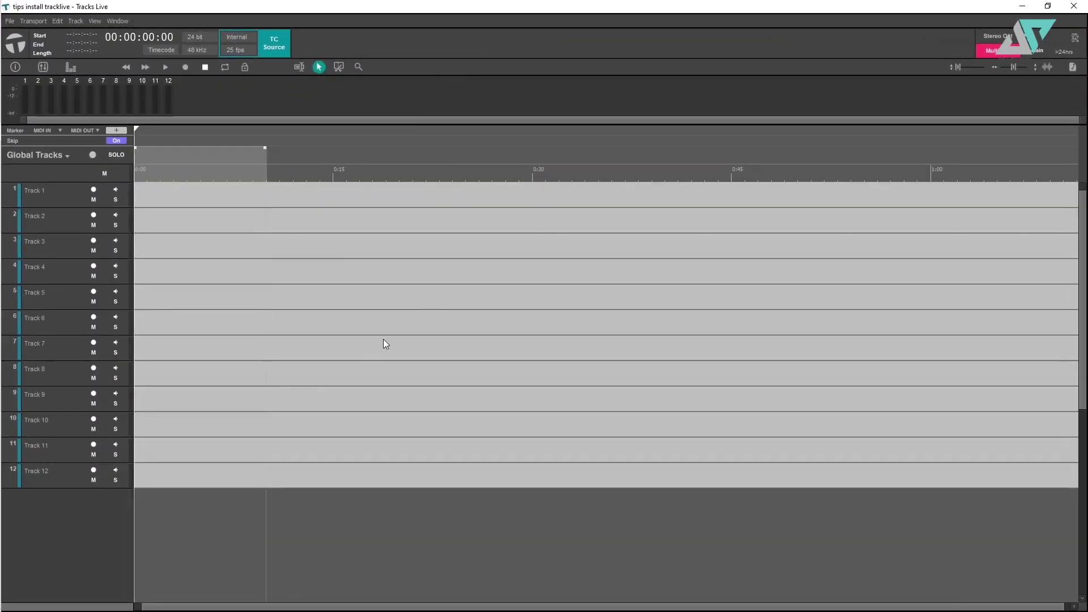
- Review the session's audio system settings in the preferences and accept them
{"action": "left_click", "coordinate": [12, 23]}
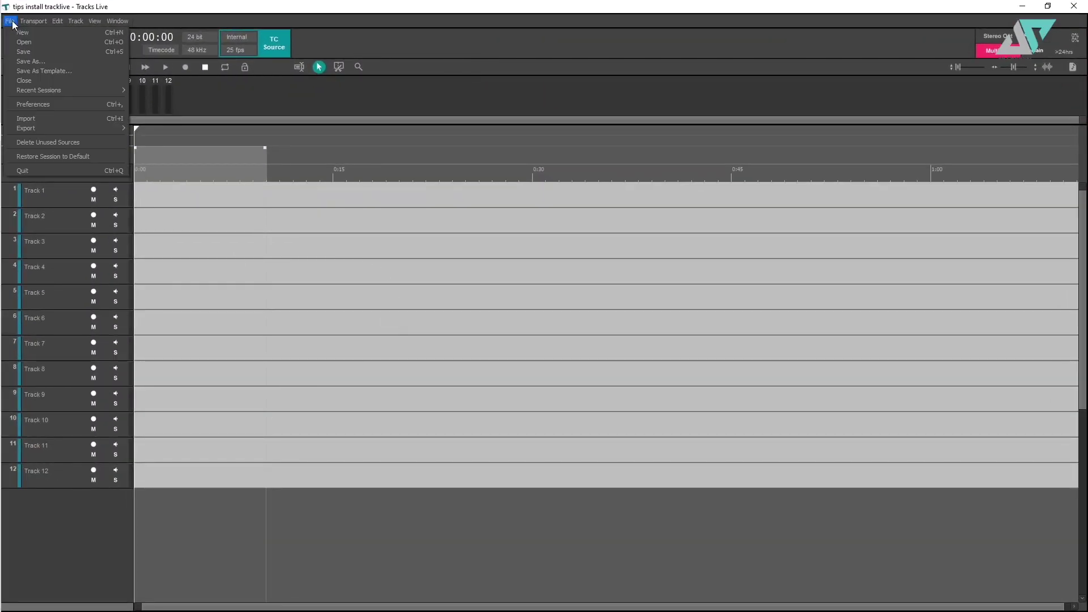
{"action": "left_click", "coordinate": [60, 105]}
{"action": "left_click", "coordinate": [411, 167]}
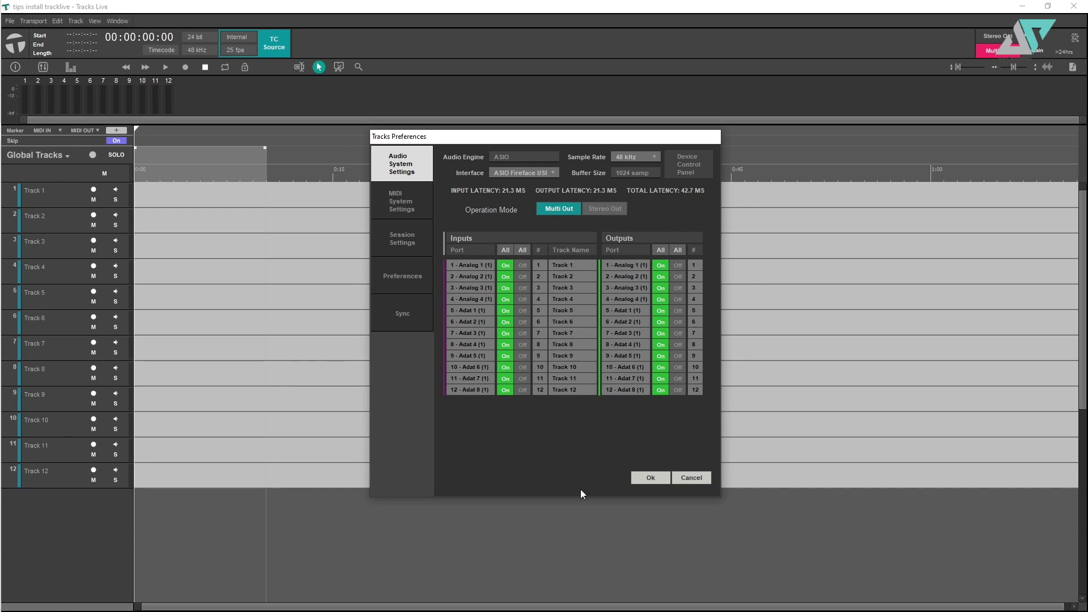
{"action": "left_click", "coordinate": [651, 477]}
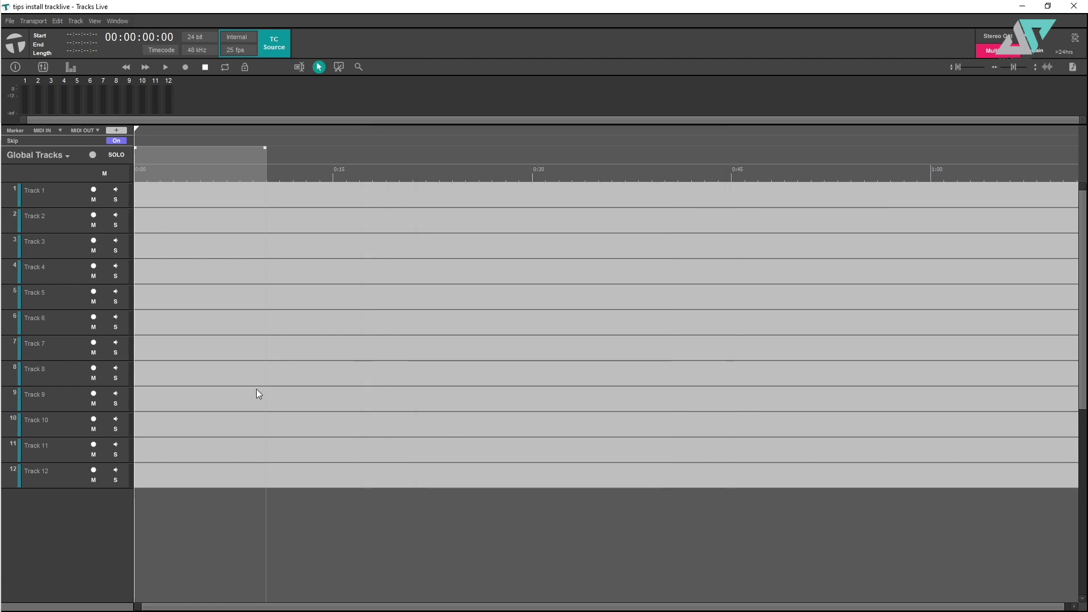
- Select Track 2 through Track 12 and remove them from the session, keeping only Track 1
{"action": "left_click", "coordinate": [51, 198]}
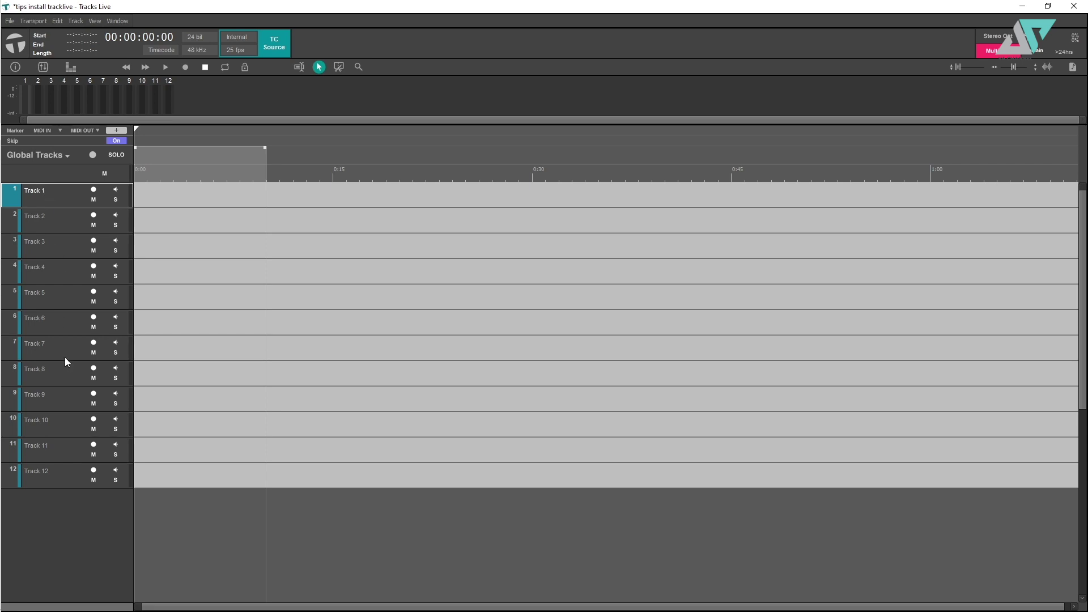
{"action": "left_click", "coordinate": [49, 481], "text": "shift"}
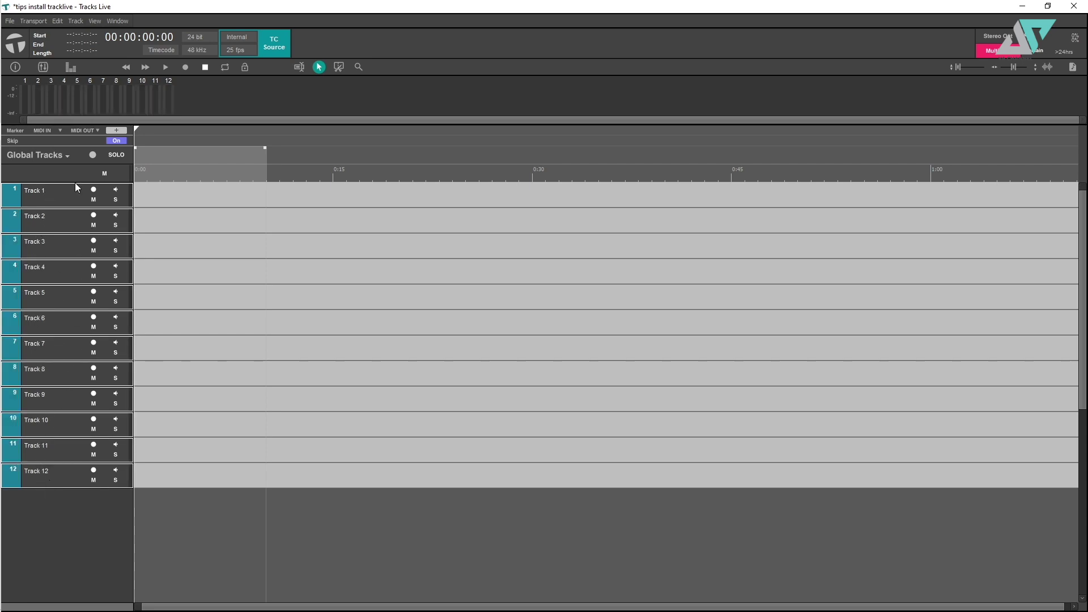
{"action": "left_click", "coordinate": [42, 202]}
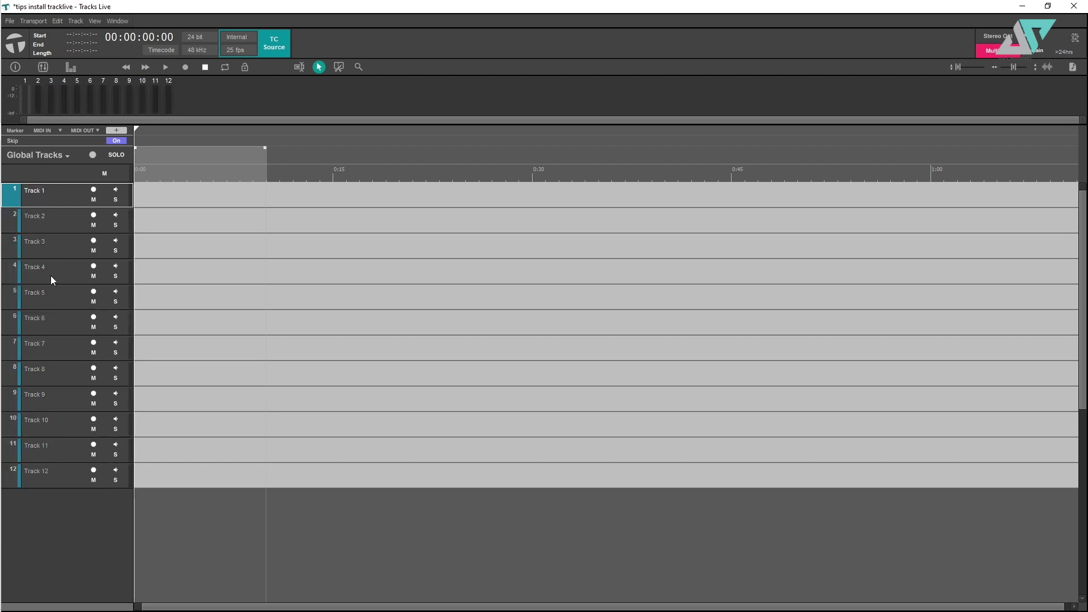
{"action": "left_click", "coordinate": [42, 217]}
{"action": "left_click", "coordinate": [68, 479], "text": "shift"}
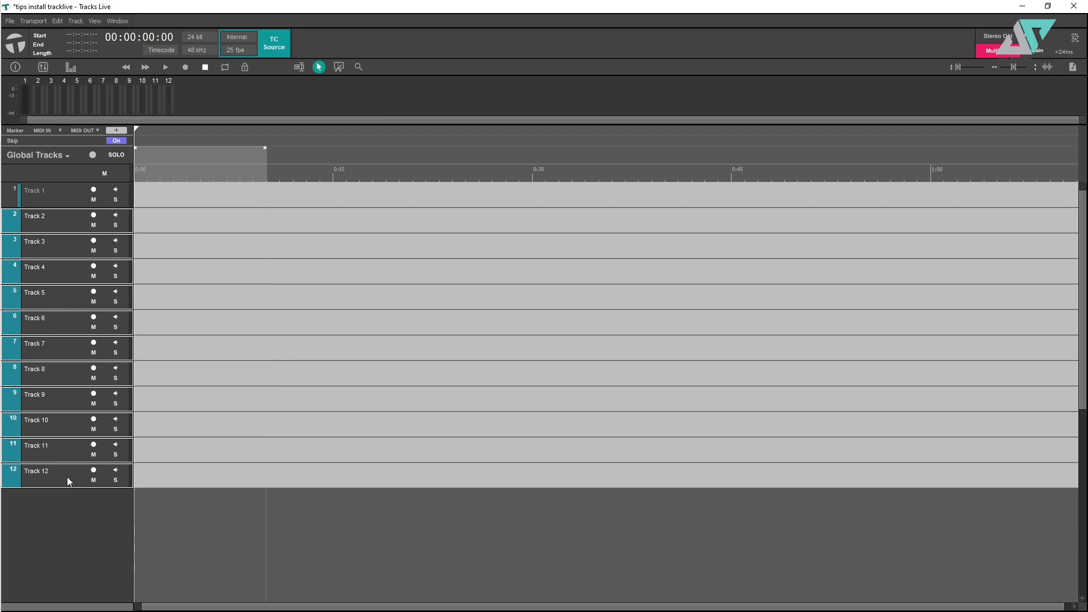
{"action": "right_click", "coordinate": [41, 320]}
{"action": "left_click", "coordinate": [66, 348]}
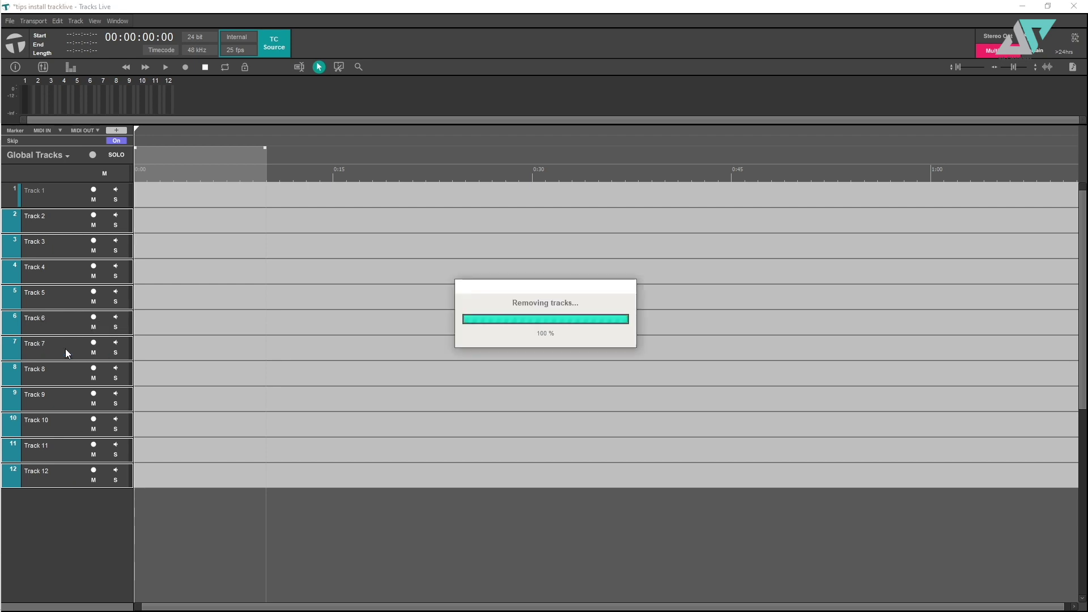
- Arm Track 1 for recording and enlarge its height to several times the default
{"action": "left_click", "coordinate": [46, 196]}
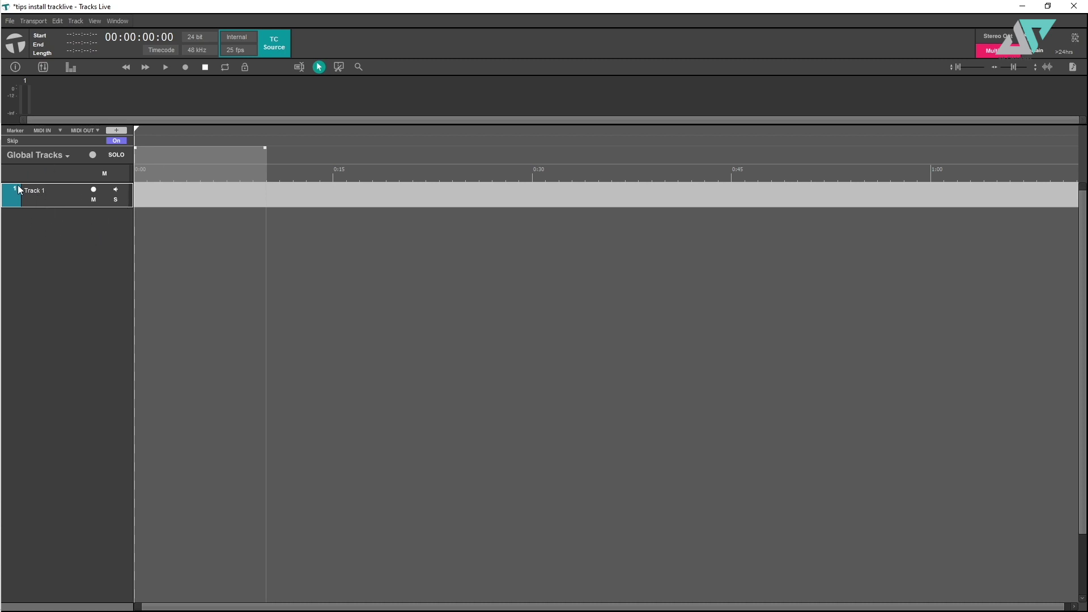
{"action": "left_click", "coordinate": [94, 190]}
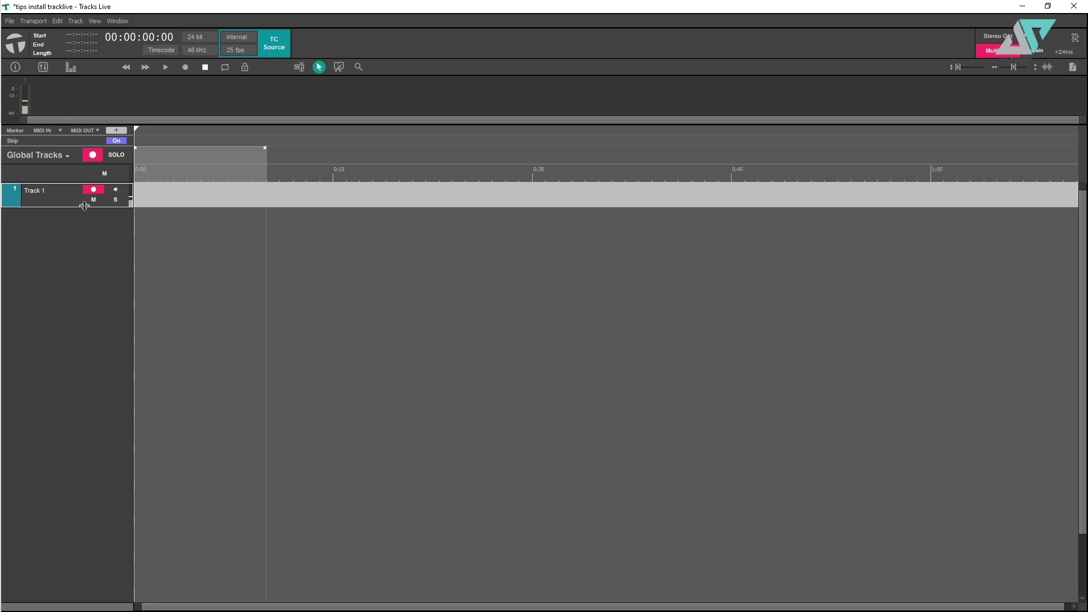
{"action": "left_click_drag", "start_coordinate": [85, 207], "coordinate": [93, 322]}
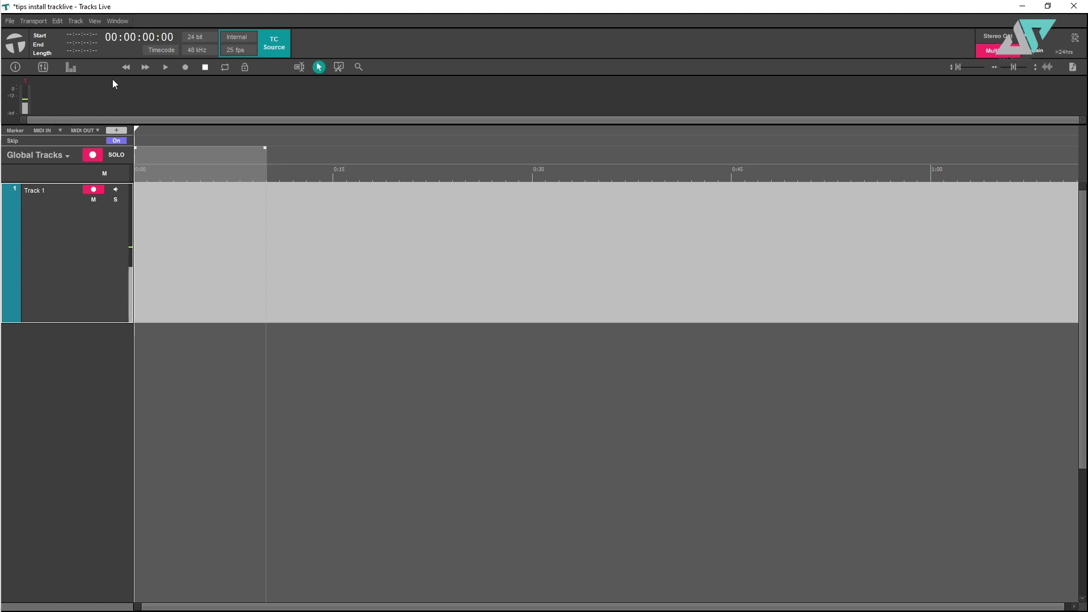
- Record a short trial take on Track 1 and undo the capture
{"action": "left_click", "coordinate": [185, 68]}
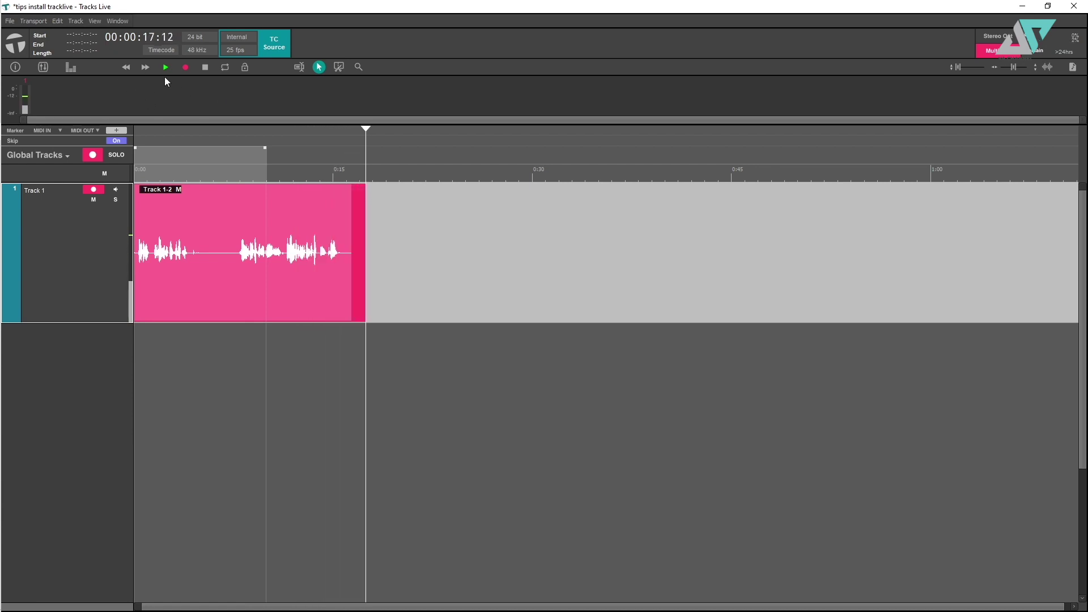
{"action": "left_click", "coordinate": [203, 68]}
{"action": "left_click", "coordinate": [58, 21]}
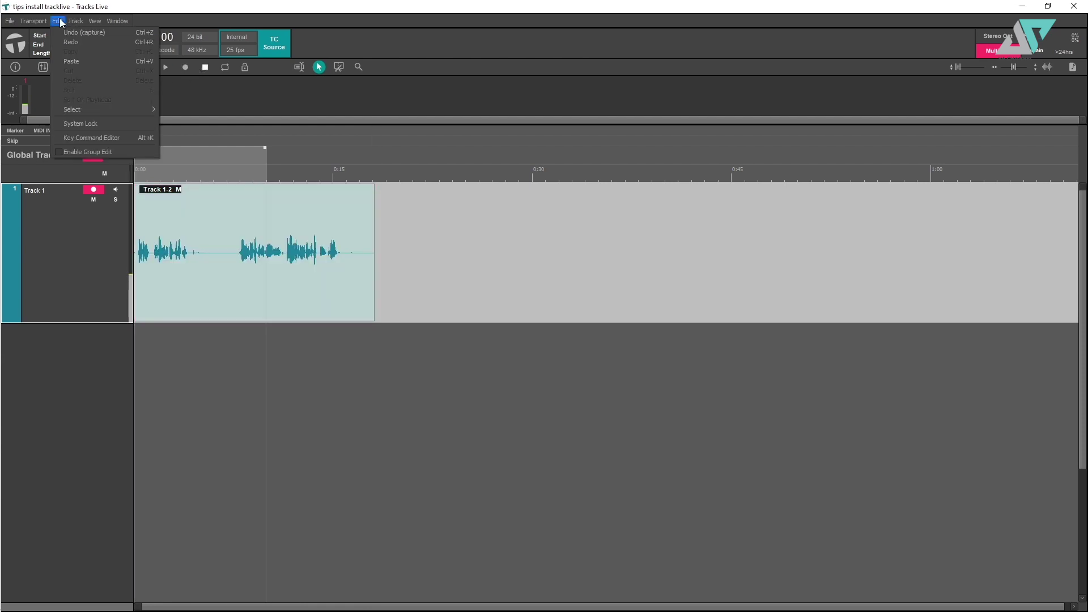
{"action": "left_click", "coordinate": [65, 34]}
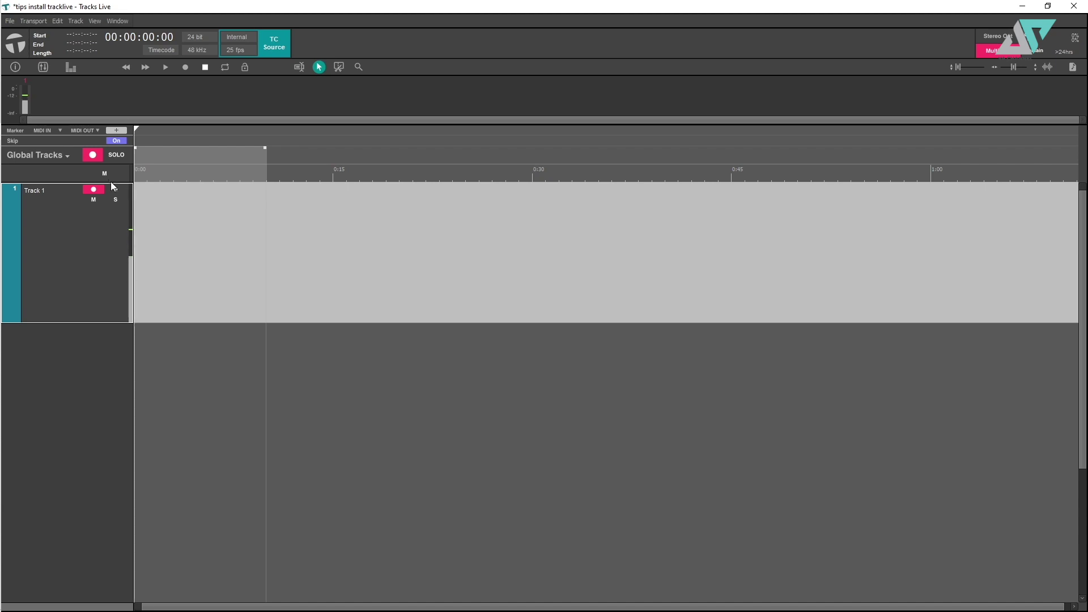
- Record a take about 28 seconds long on Track 1 from the session start
{"action": "left_click", "coordinate": [184, 65]}
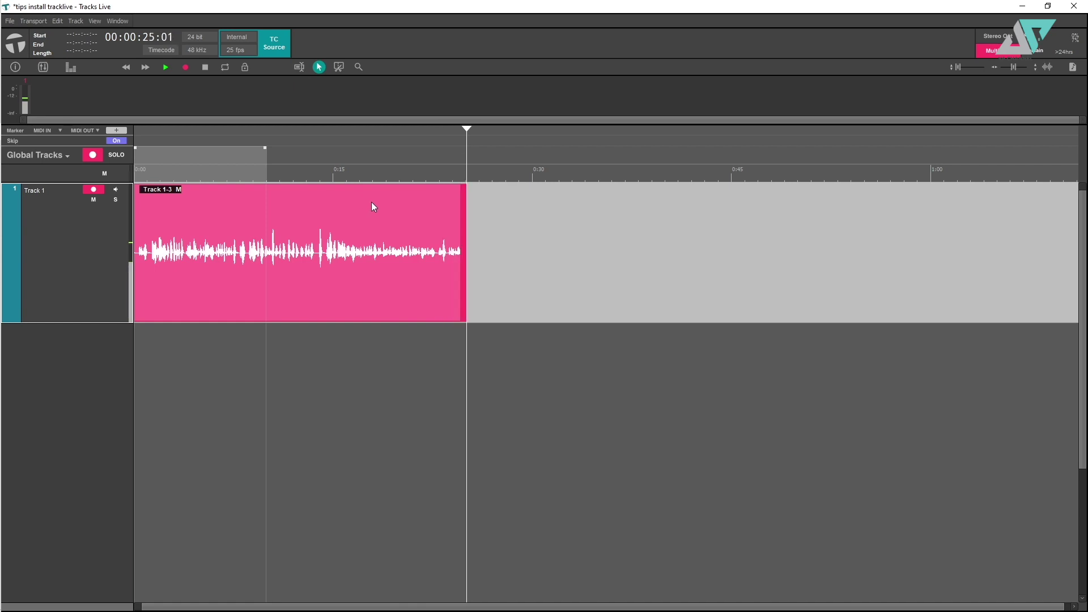
{"action": "left_click", "coordinate": [205, 67]}
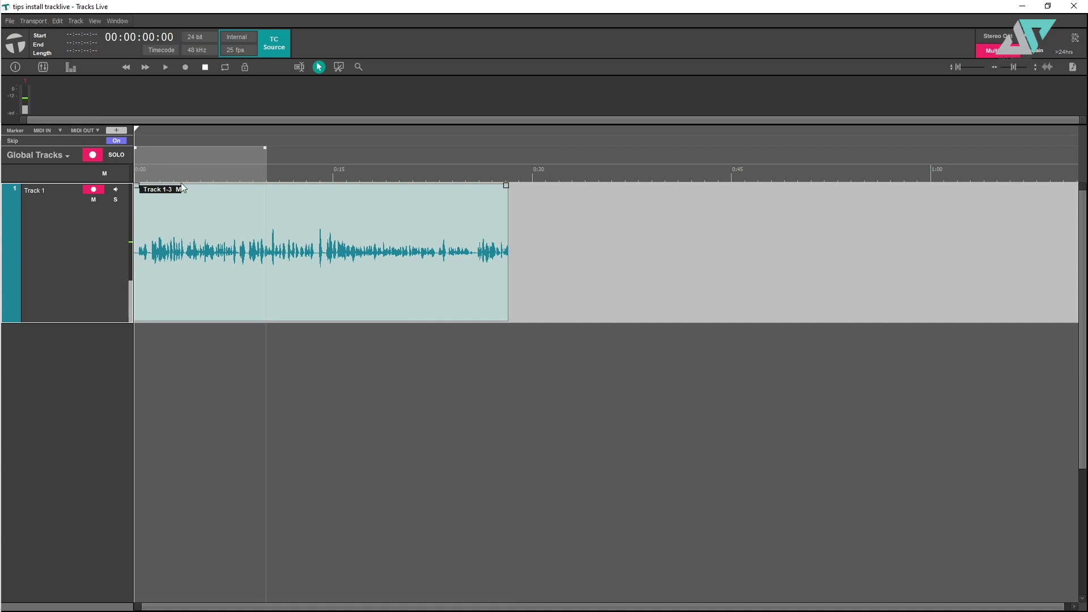
- Disarm recording for all tracks and save the session
{"action": "left_click", "coordinate": [92, 155]}
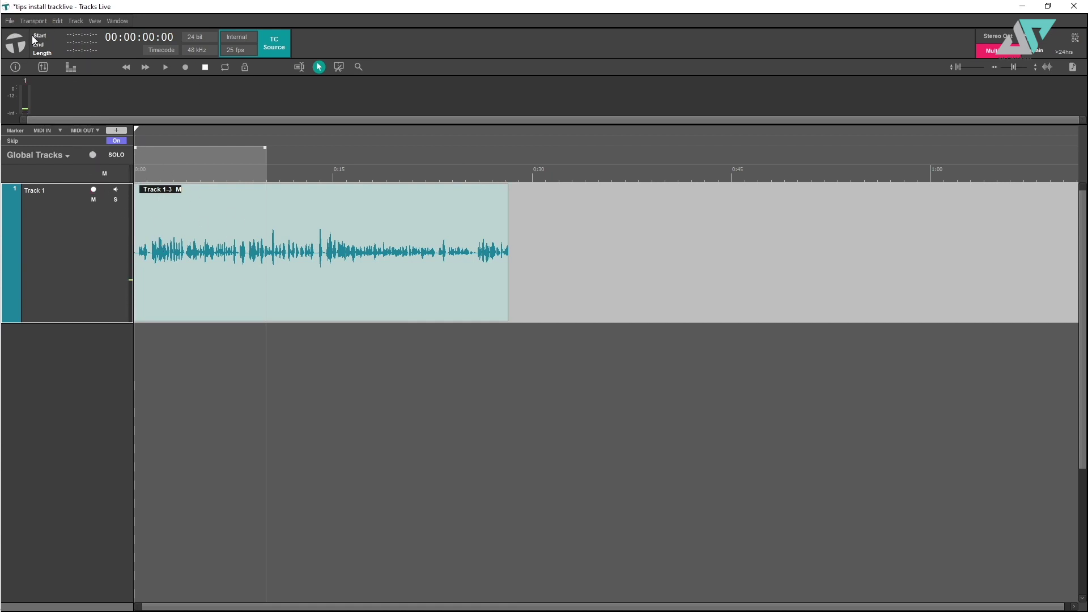
{"action": "left_click", "coordinate": [8, 22]}
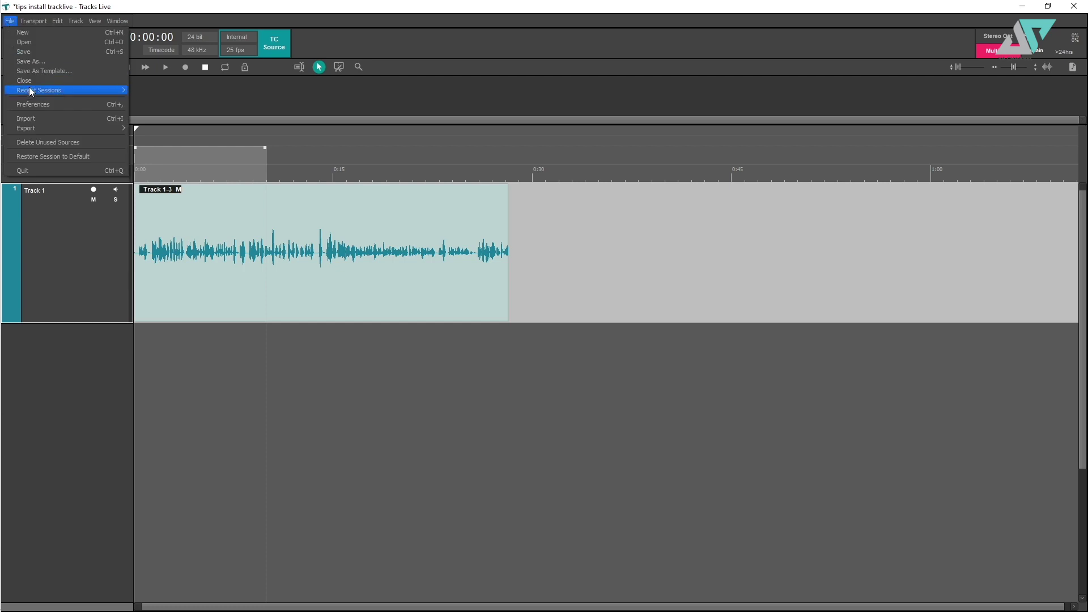
{"action": "left_click", "coordinate": [30, 53]}
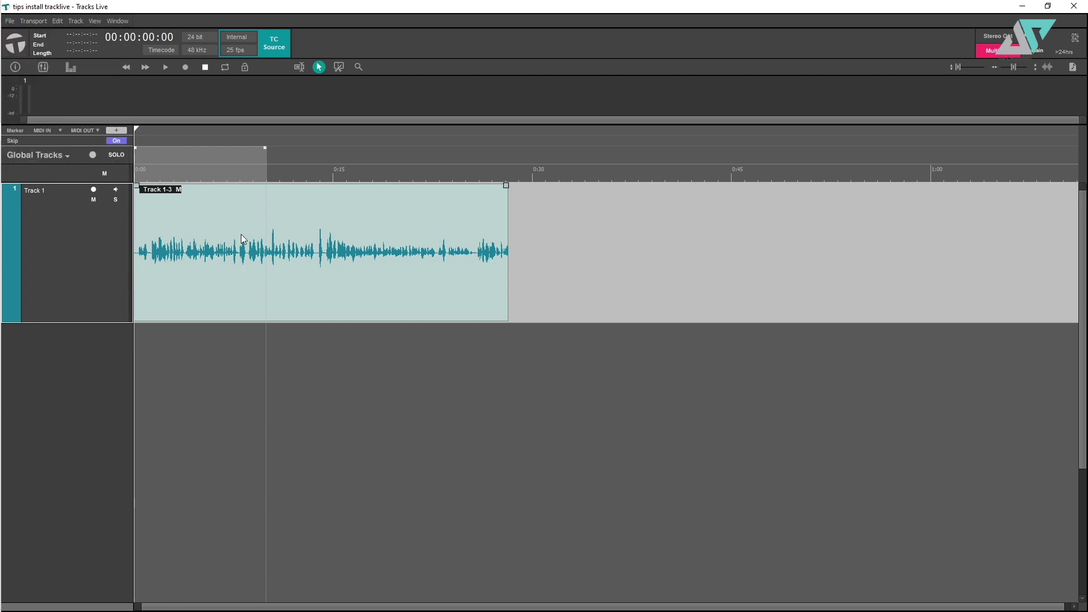
- Examine the commands available for the recorded Track 1 region, including the region, file and editing options
{"action": "right_click", "coordinate": [190, 243]}
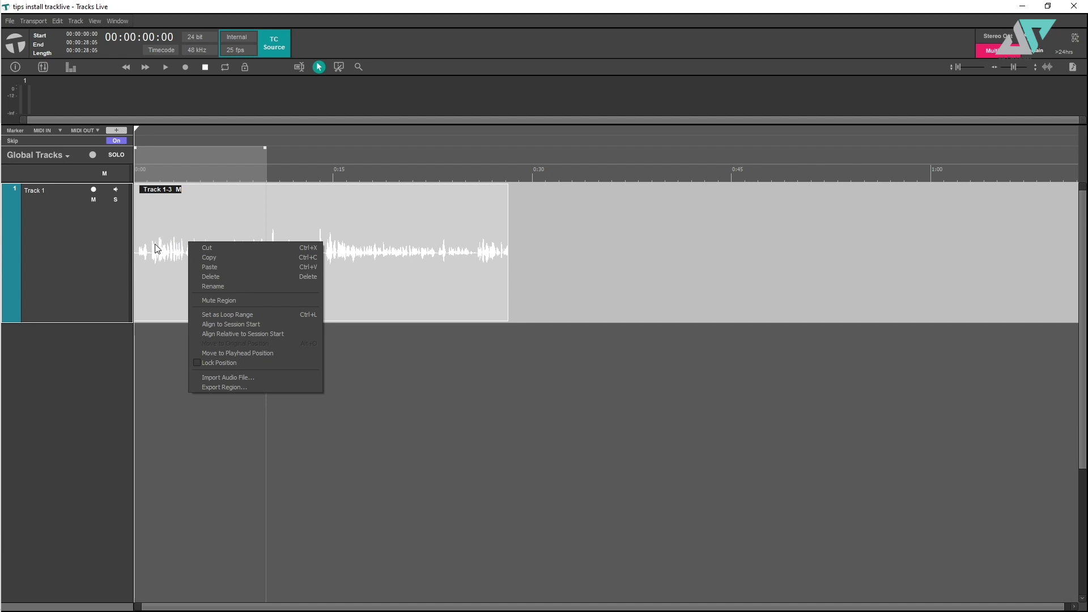
{"action": "left_click", "coordinate": [157, 335]}
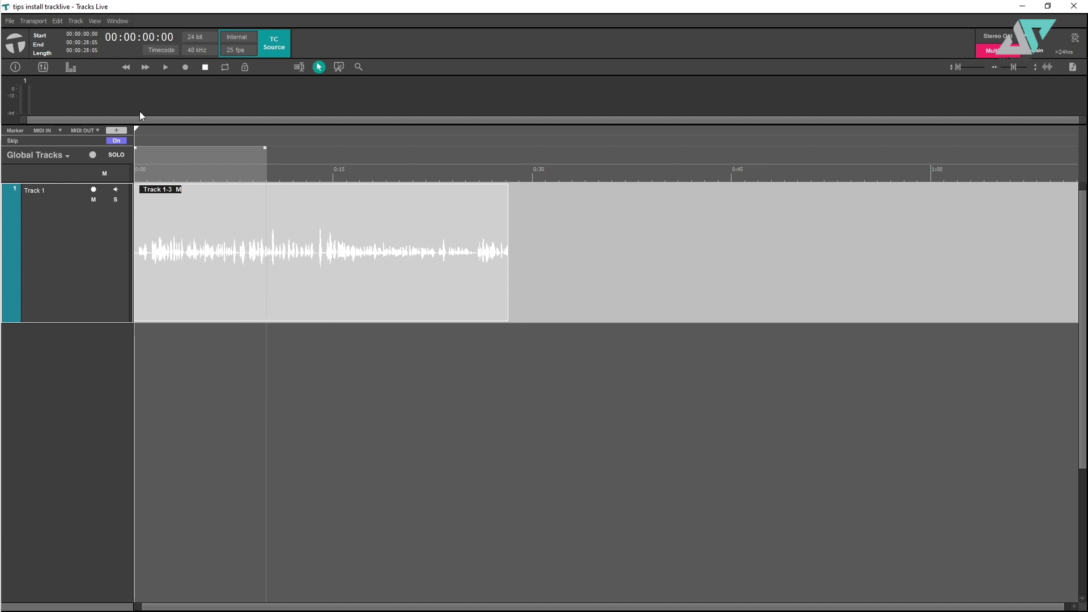
{"action": "left_click", "coordinate": [10, 21]}
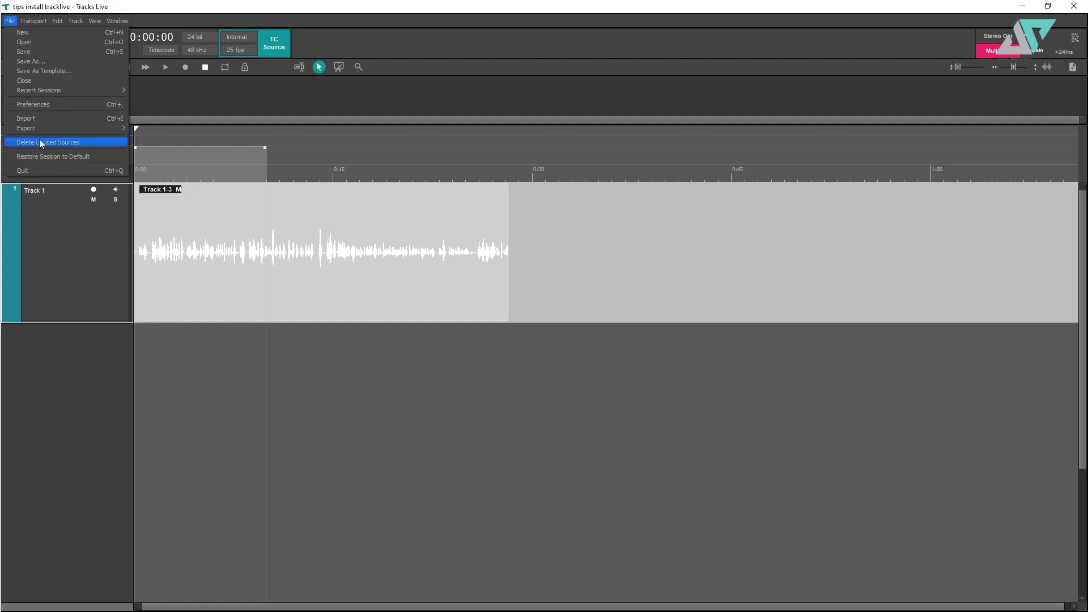
{"action": "mouse_move", "coordinate": [52, 130]}
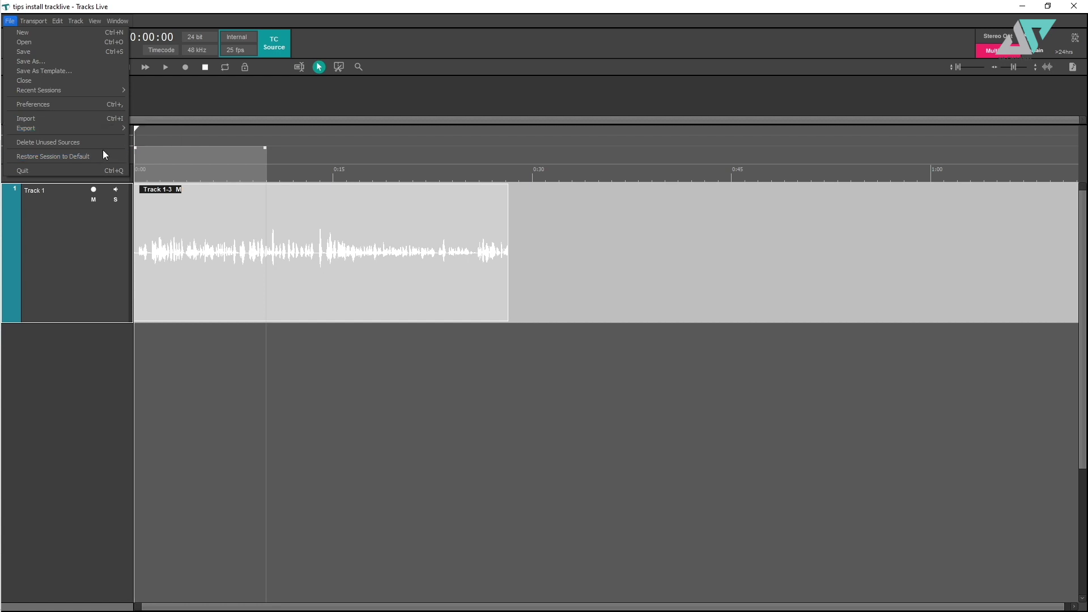
{"action": "left_click", "coordinate": [268, 336]}
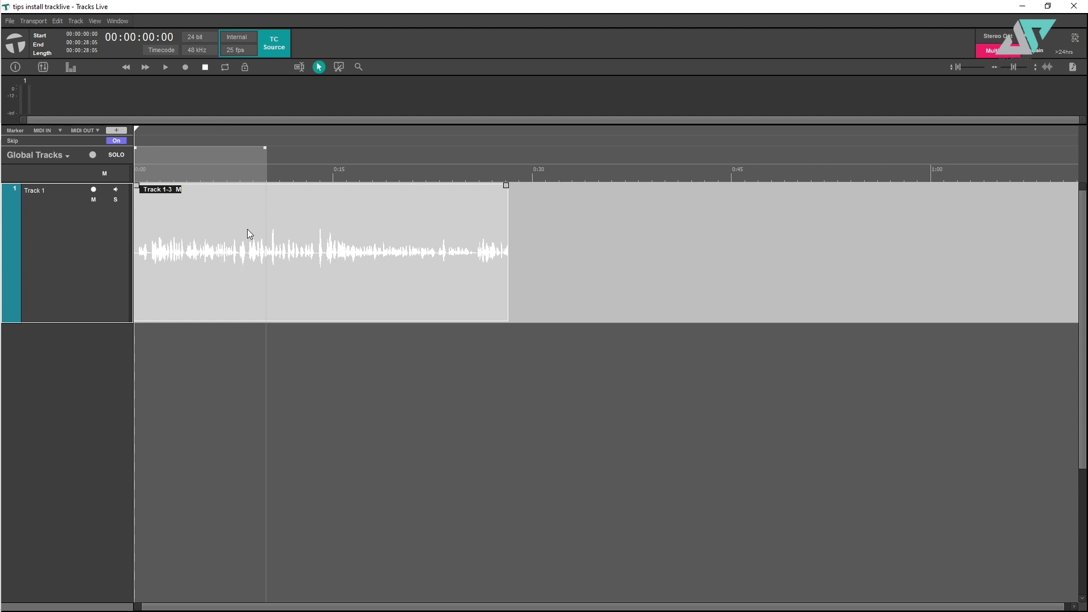
{"action": "left_click", "coordinate": [40, 25]}
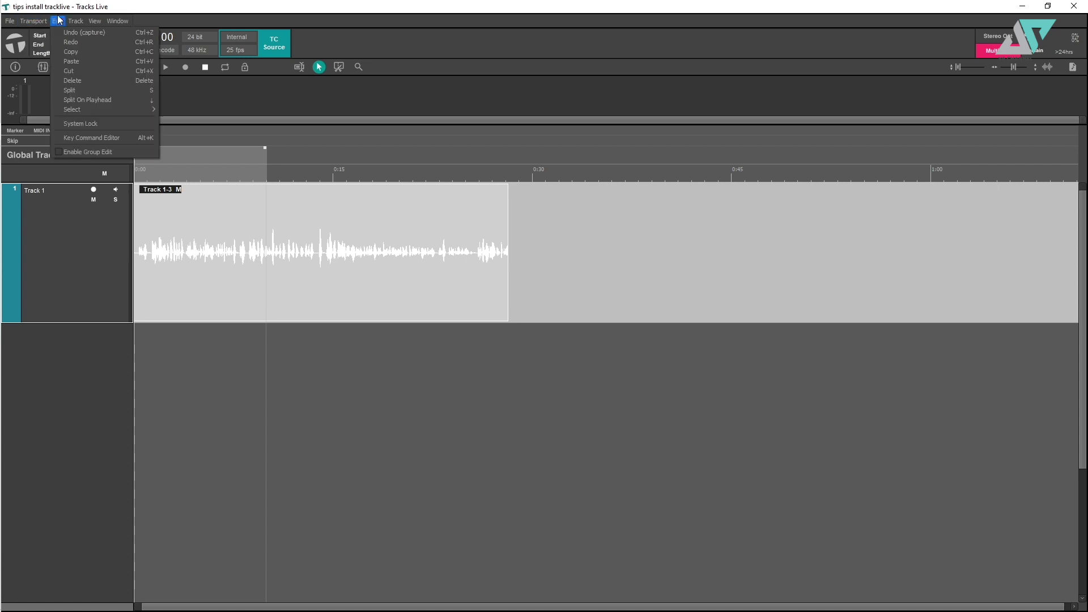
{"action": "mouse_move", "coordinate": [69, 21]}
{"action": "mouse_move", "coordinate": [16, 26]}
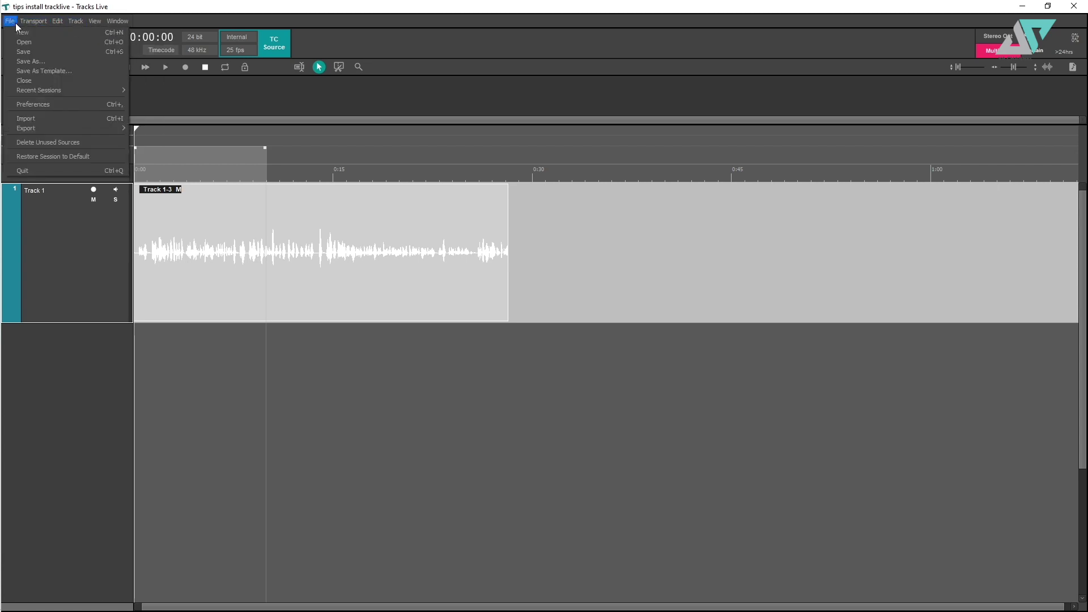